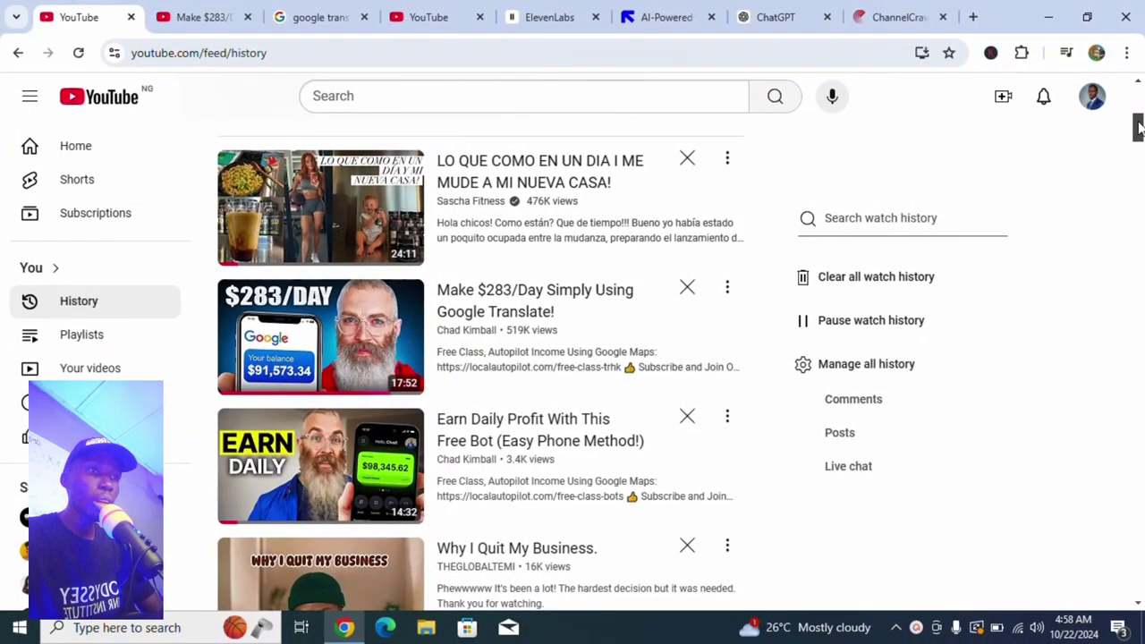
Step: Scroll to the top of YouTube's watch history to see recently viewed videos
{"action": "scroll", "coordinate": [1089, 107], "scroll_direction": "up", "scroll_amount": 4}
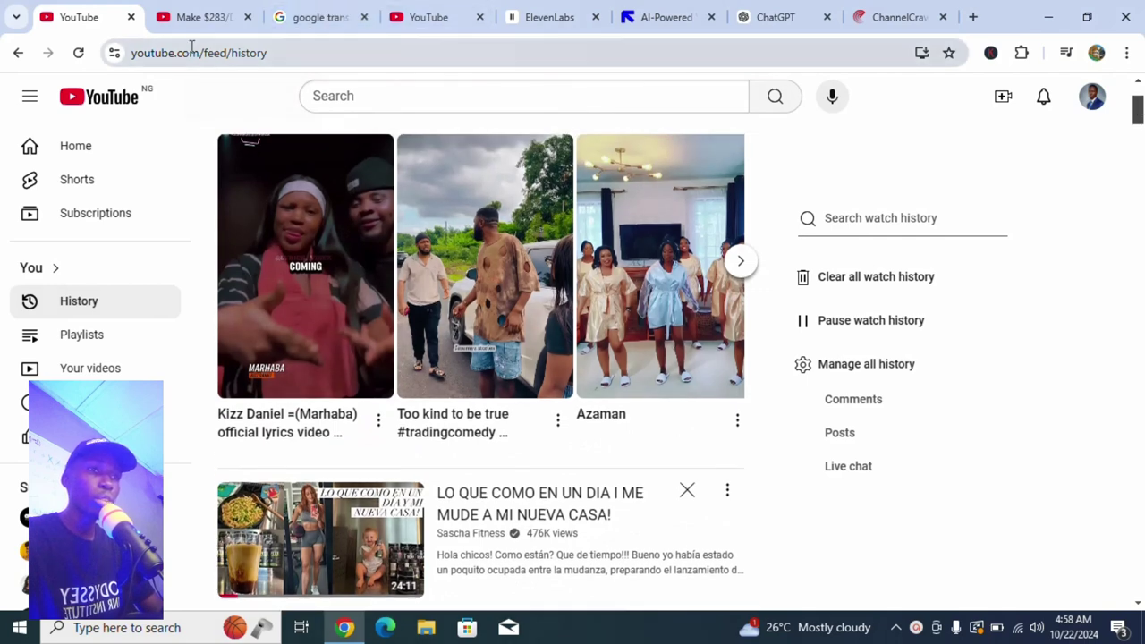
Step: Open the 'Make $283/Day' video, seek to its ChatGPT part, and scroll to the Transcript section
{"action": "left_click", "coordinate": [199, 16]}
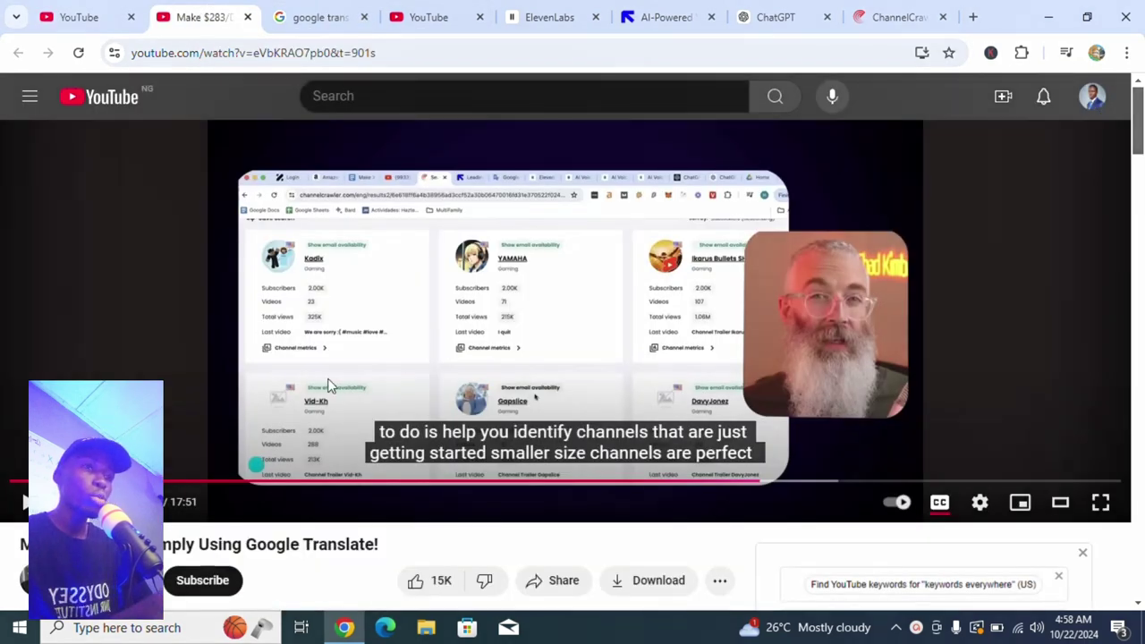
{"action": "left_click", "coordinate": [163, 480]}
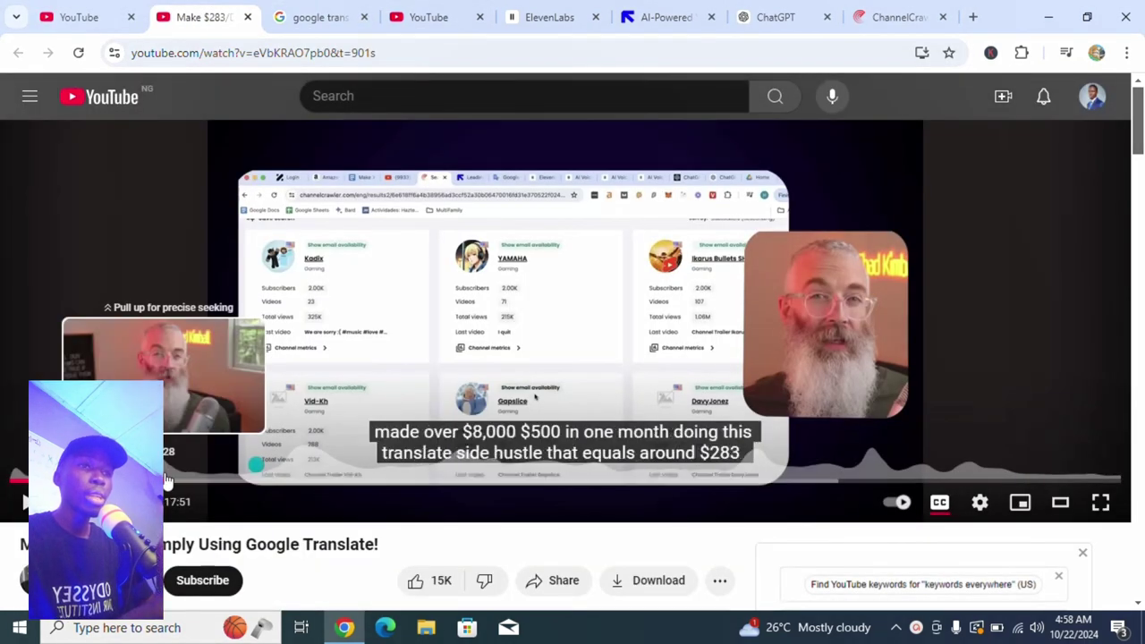
{"action": "left_click_drag", "start_coordinate": [175, 493], "coordinate": [258, 493]}
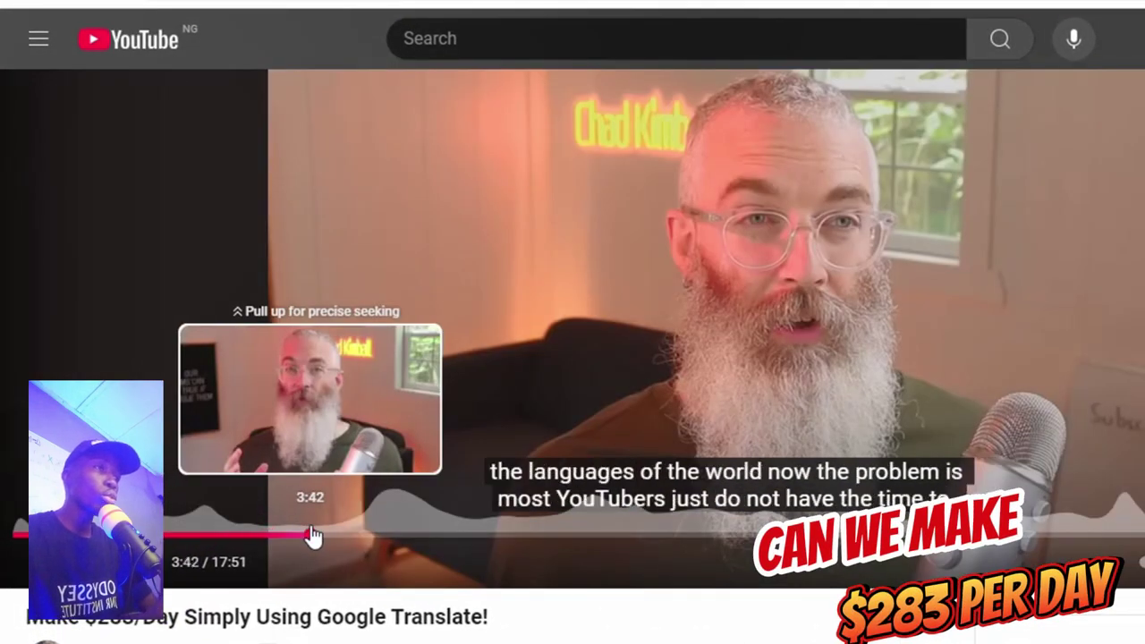
{"action": "left_click_drag", "start_coordinate": [313, 535], "coordinate": [313, 535]}
{"action": "left_click", "coordinate": [438, 541]}
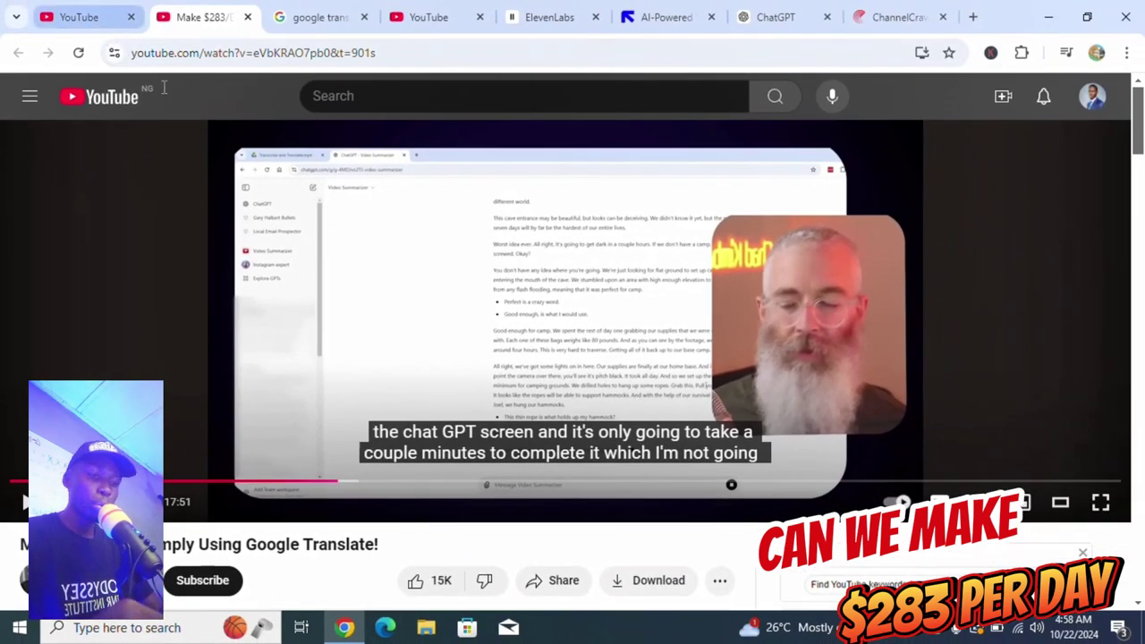
{"action": "left_click_drag", "start_coordinate": [1136, 133], "coordinate": [1136, 222]}
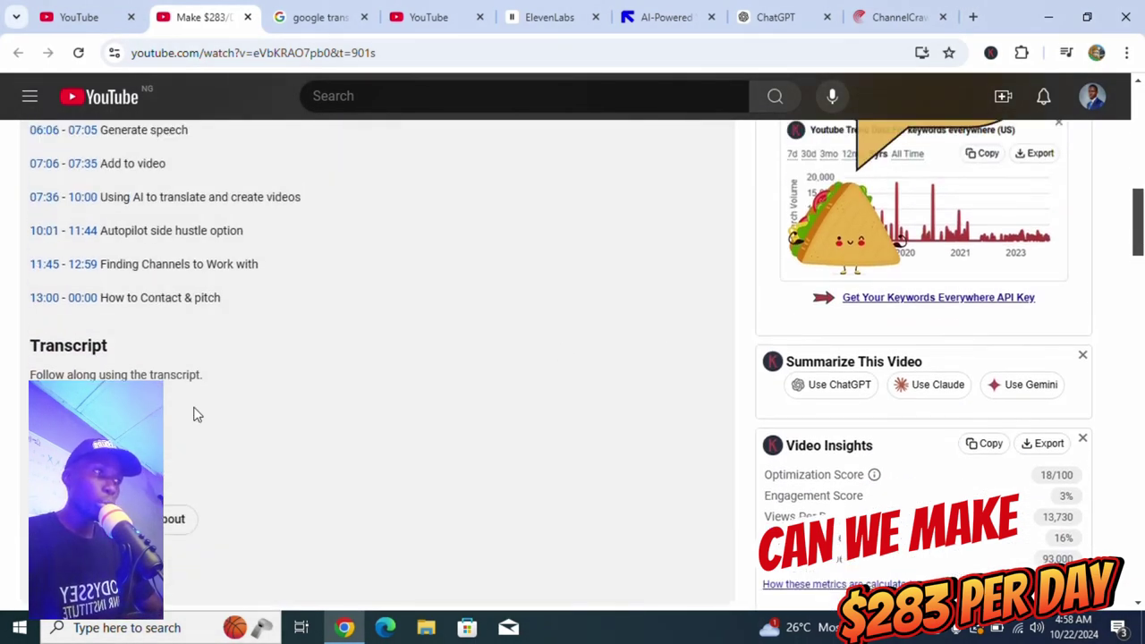
Step: Show the video's transcript, select every line from first to last, and copy it
{"action": "left_click", "coordinate": [85, 418]}
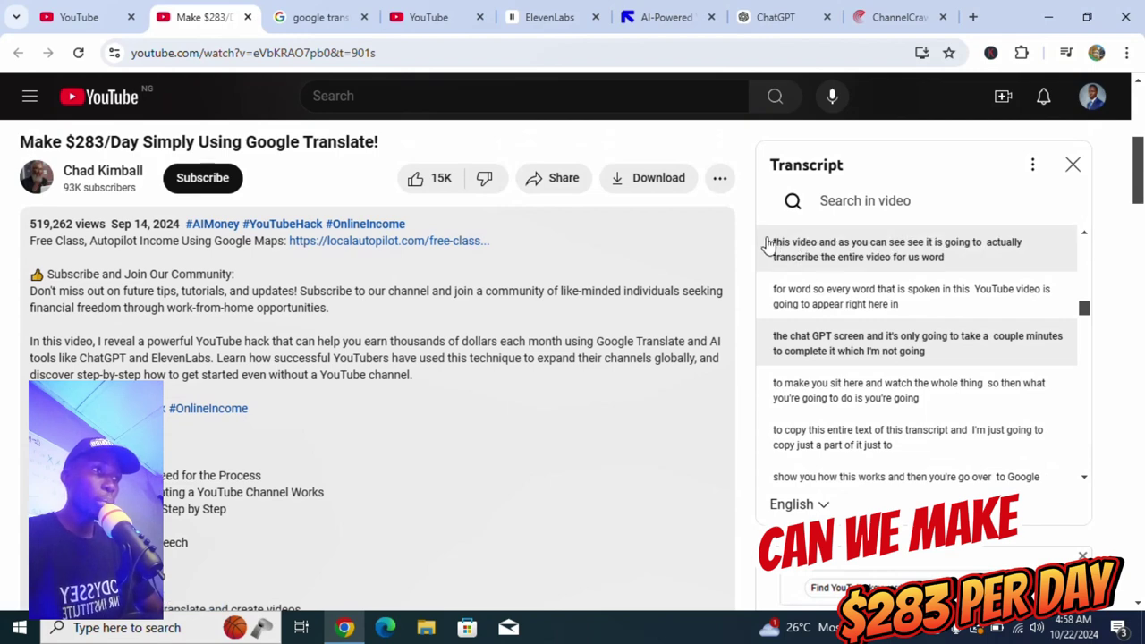
{"action": "left_click_drag", "start_coordinate": [767, 244], "coordinate": [842, 447]}
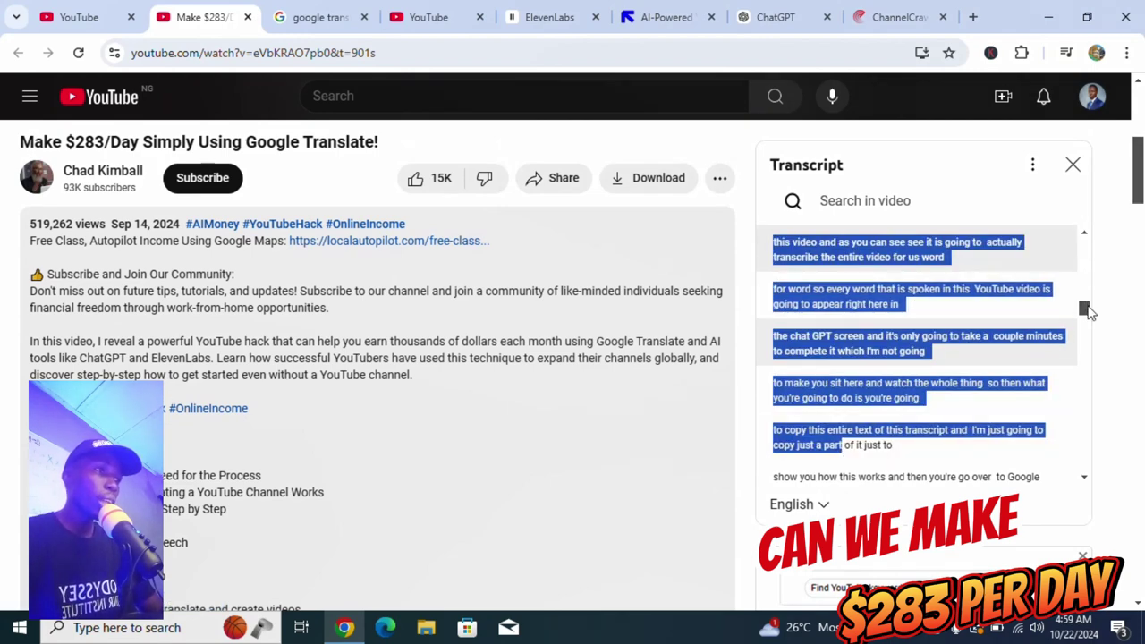
{"action": "left_click_drag", "start_coordinate": [1084, 313], "coordinate": [1084, 244]}
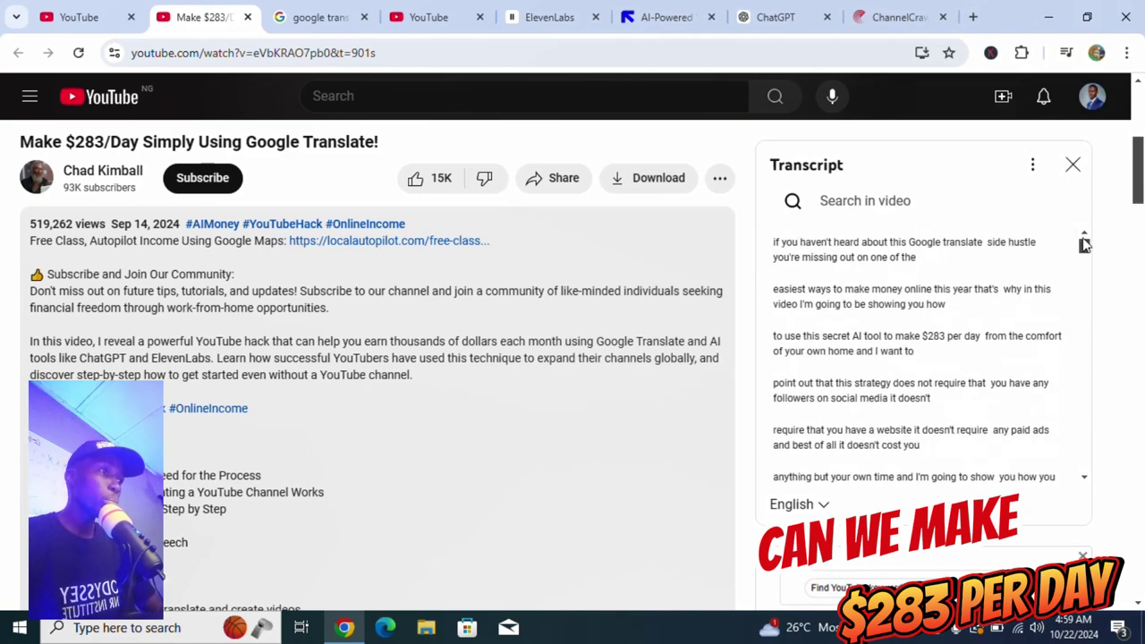
{"action": "left_click_drag", "start_coordinate": [771, 244], "coordinate": [977, 468]}
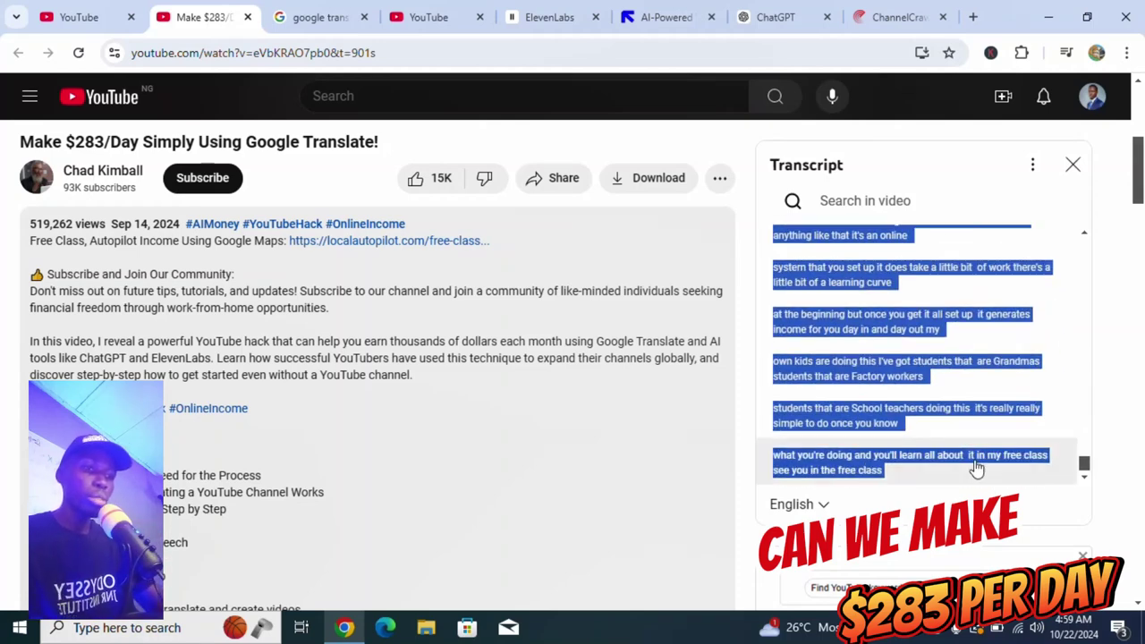
{"action": "right_click", "coordinate": [977, 469]}
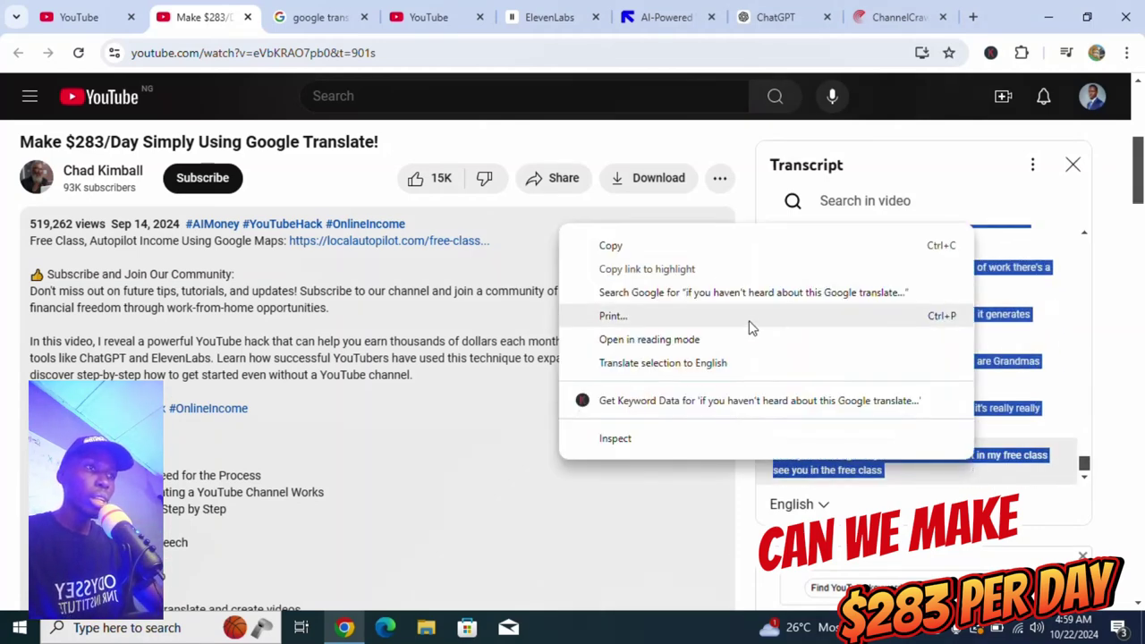
{"action": "left_click", "coordinate": [662, 250]}
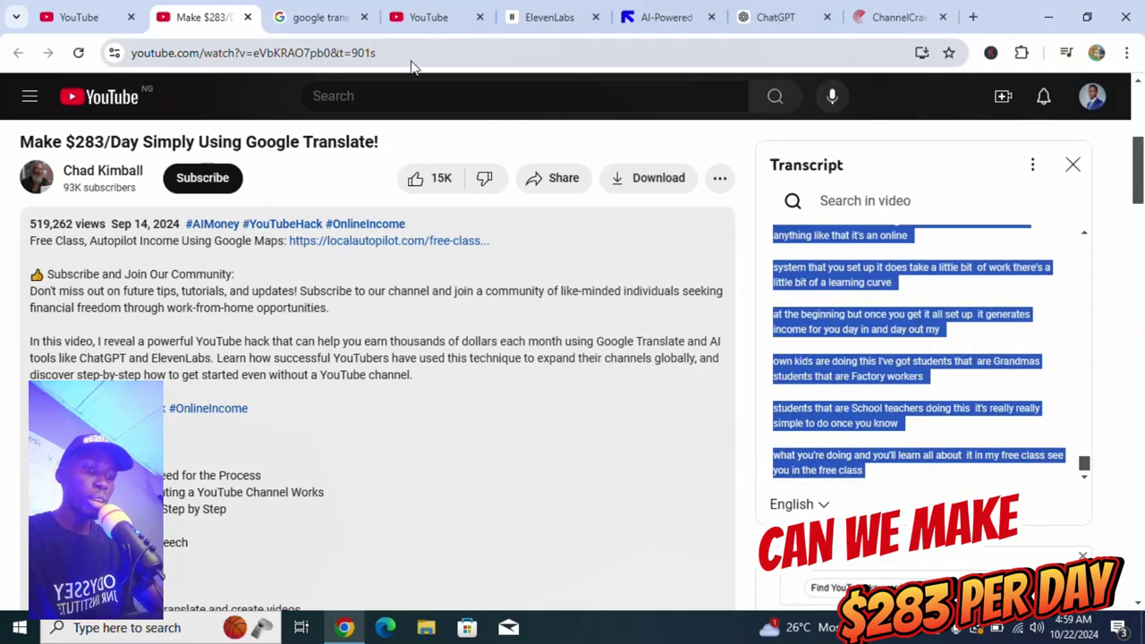
Step: Send ChatGPT 'arrange this content for us' followed by the pasted video transcript
{"action": "left_click", "coordinate": [776, 19]}
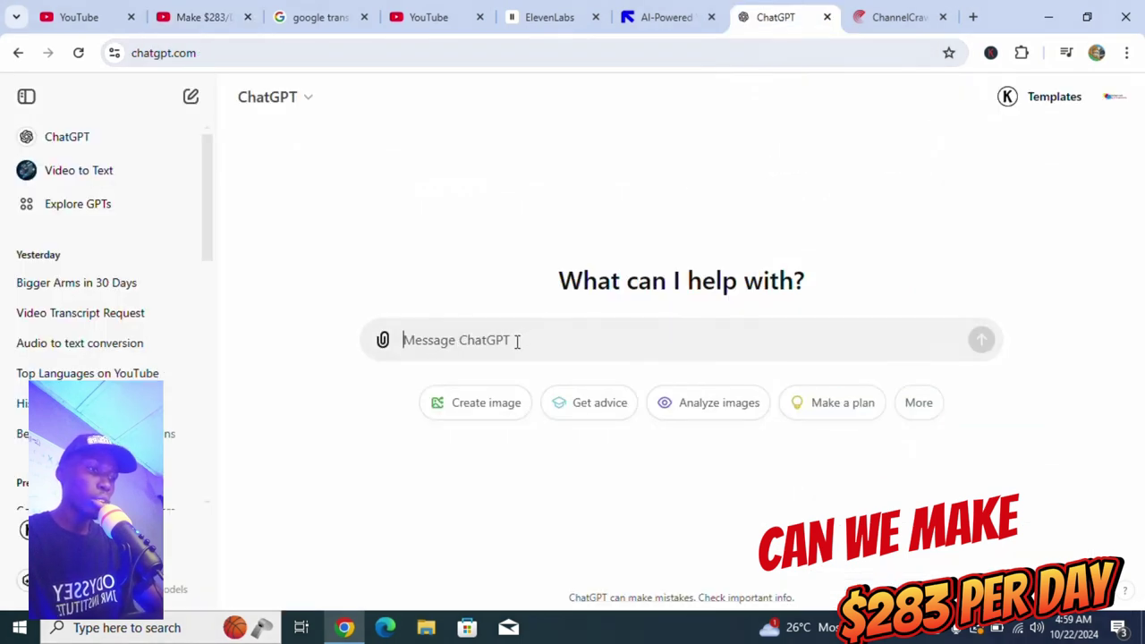
{"action": "type", "text": "arrange this"}
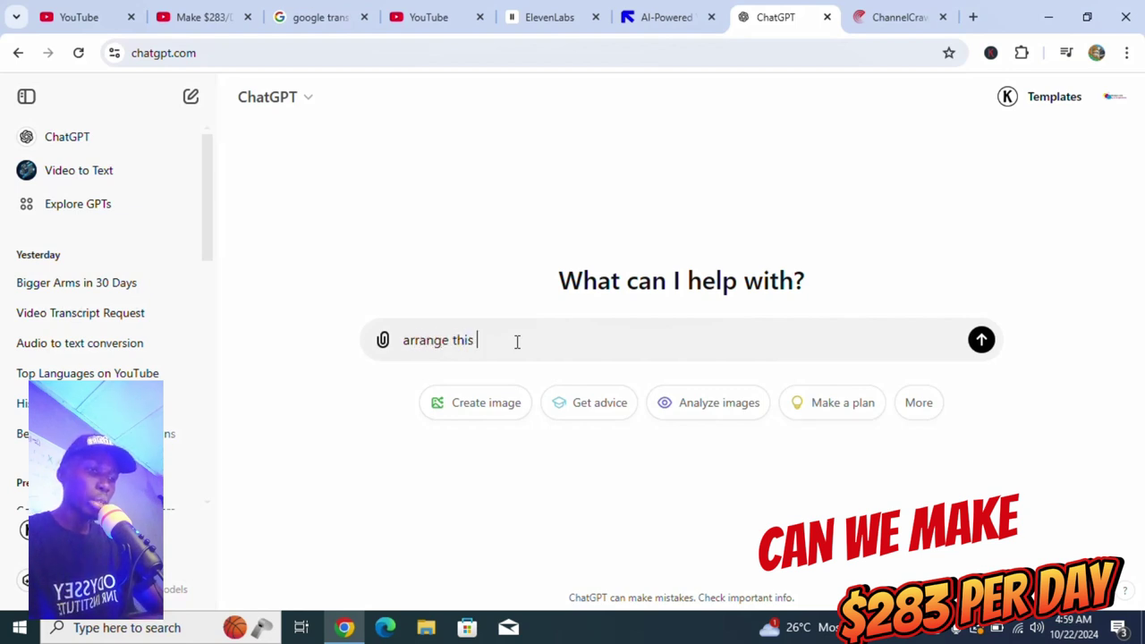
{"action": "type", "text": "t for us"}
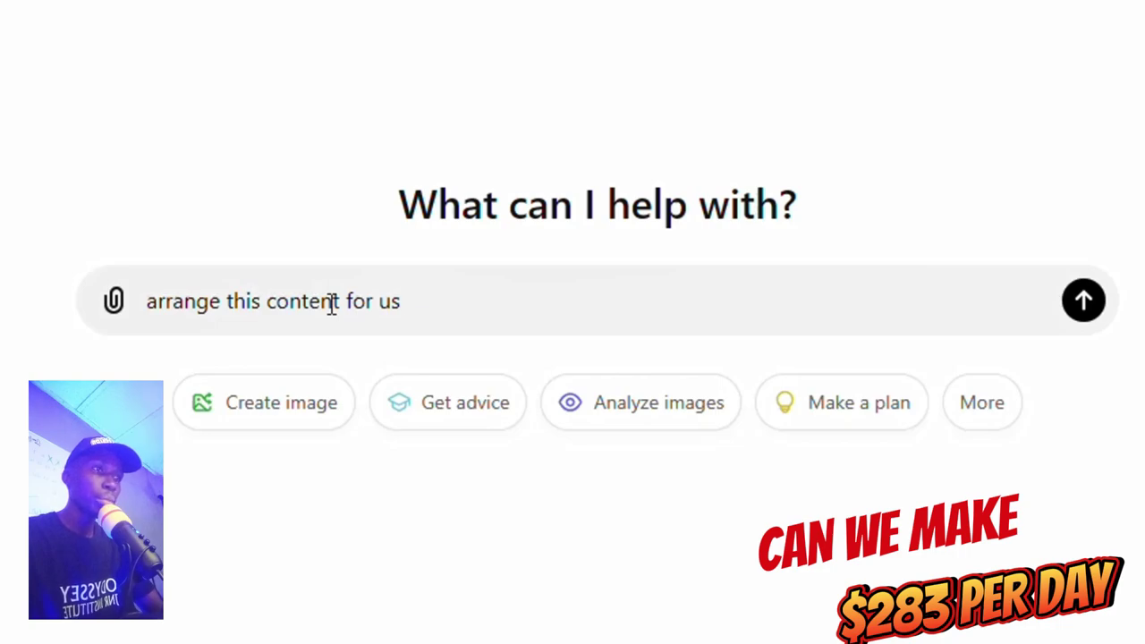
{"action": "key", "text": "ctrl+v"}
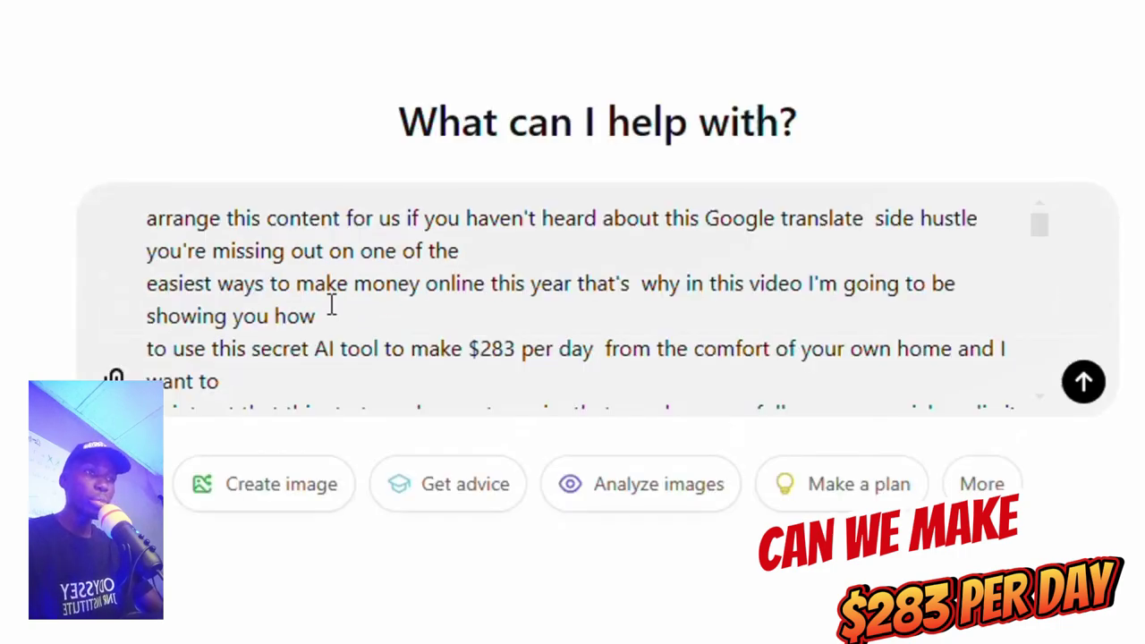
{"action": "key", "text": "Return"}
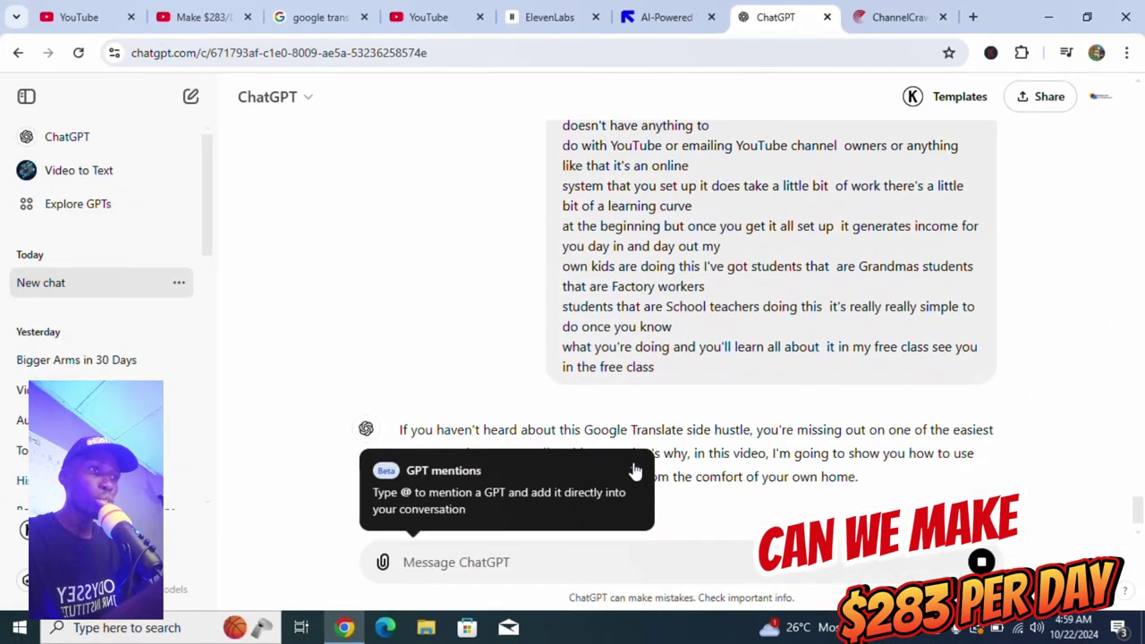
Step: Dismiss the GPT mentions tip and scroll through ChatGPT's arranged script reply
{"action": "left_click", "coordinate": [633, 471]}
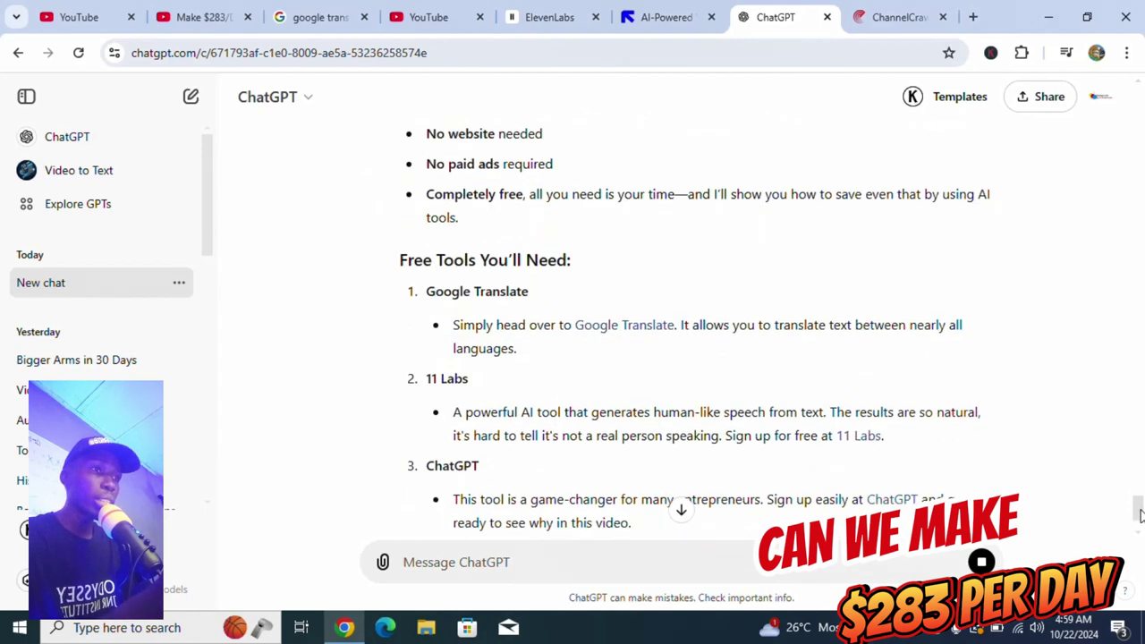
{"action": "mouse_move", "coordinate": [1139, 504]}
{"action": "left_mouse_down"}
{"action": "mouse_move", "coordinate": [1139, 470]}
{"action": "mouse_move", "coordinate": [1143, 524]}
{"action": "left_mouse_up"}
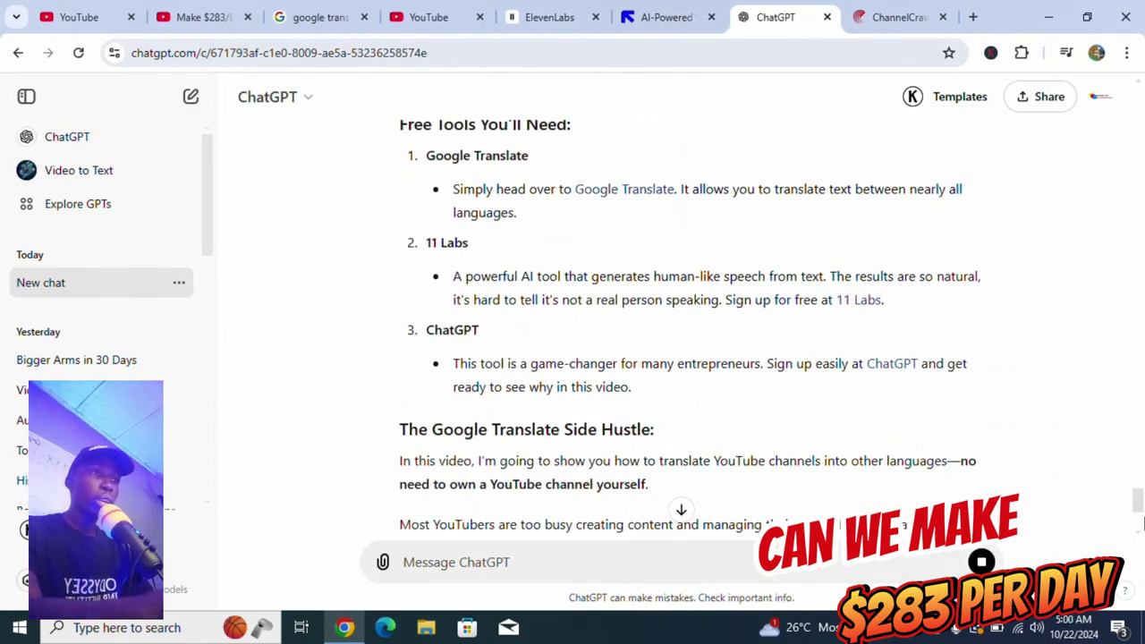
{"action": "left_click_drag", "start_coordinate": [1142, 495], "coordinate": [1142, 465]}
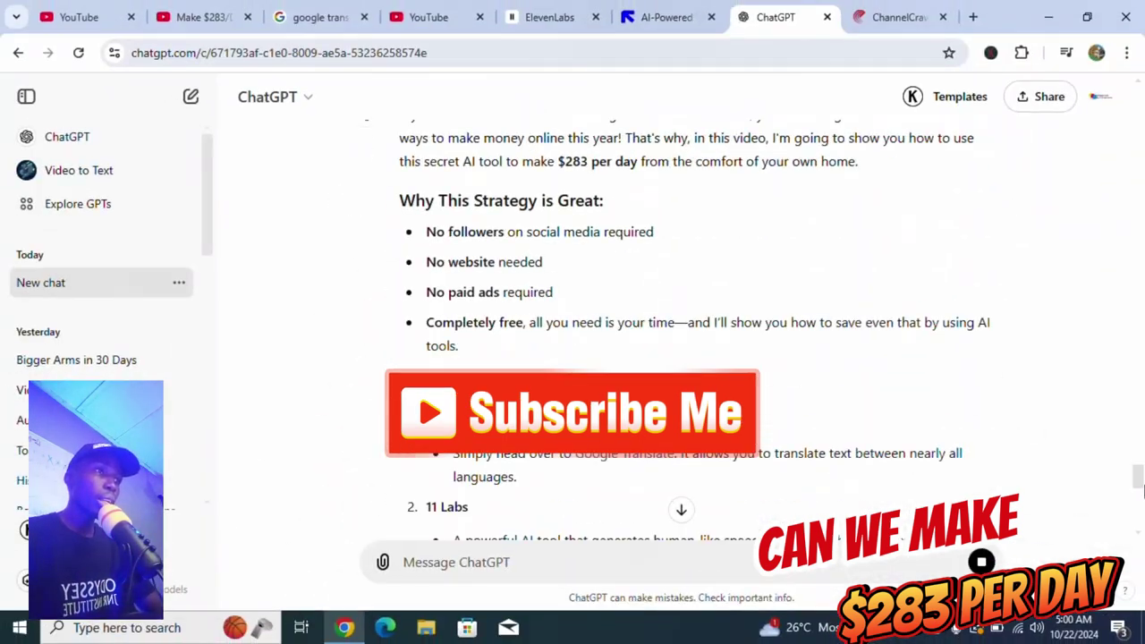
{"action": "left_click_drag", "start_coordinate": [1141, 488], "coordinate": [1142, 502]}
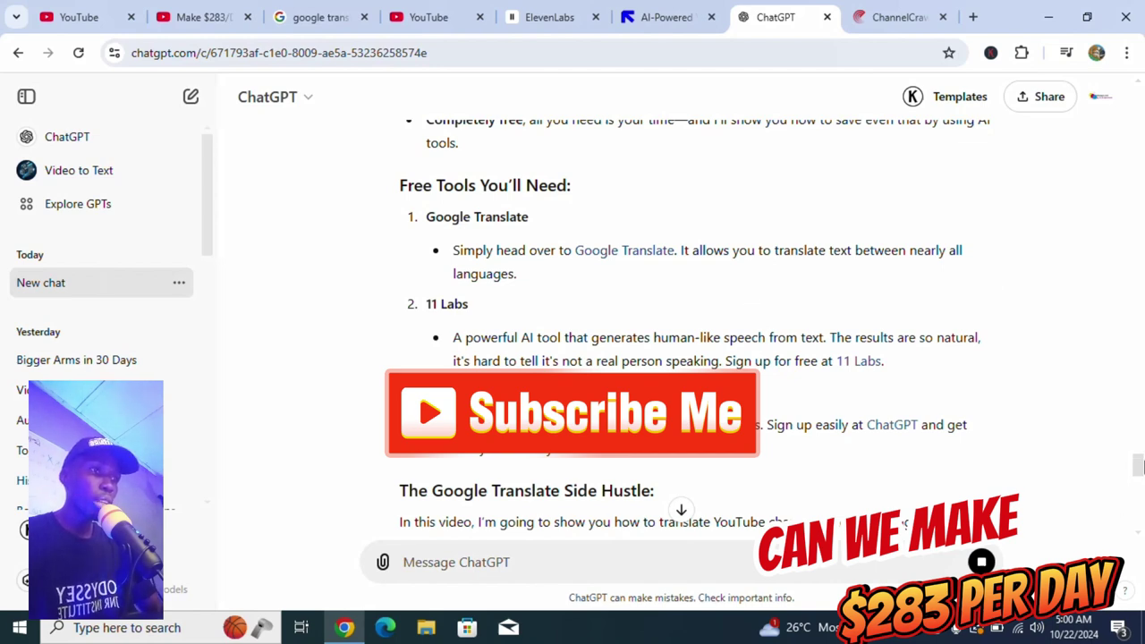
{"action": "scroll", "coordinate": [1142, 453], "scroll_direction": "up", "scroll_amount": 9}
{"action": "scroll", "coordinate": [1142, 452], "scroll_direction": "down", "scroll_amount": 5}
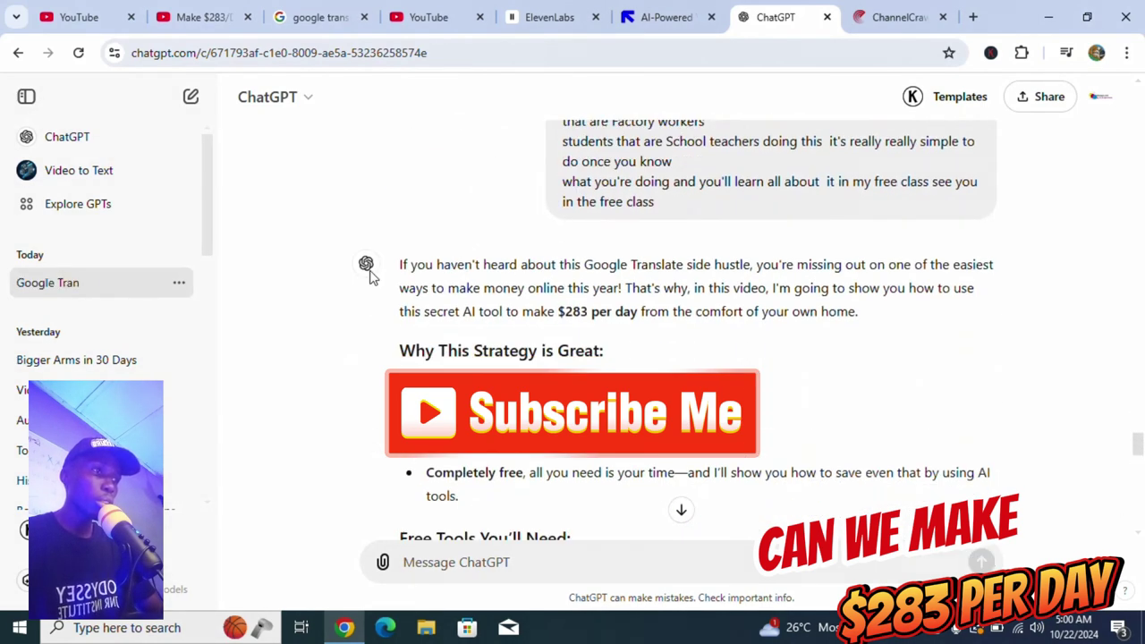
Step: Select ChatGPT's arranged script reply and copy it
{"action": "left_click_drag", "start_coordinate": [391, 266], "coordinate": [582, 557]}
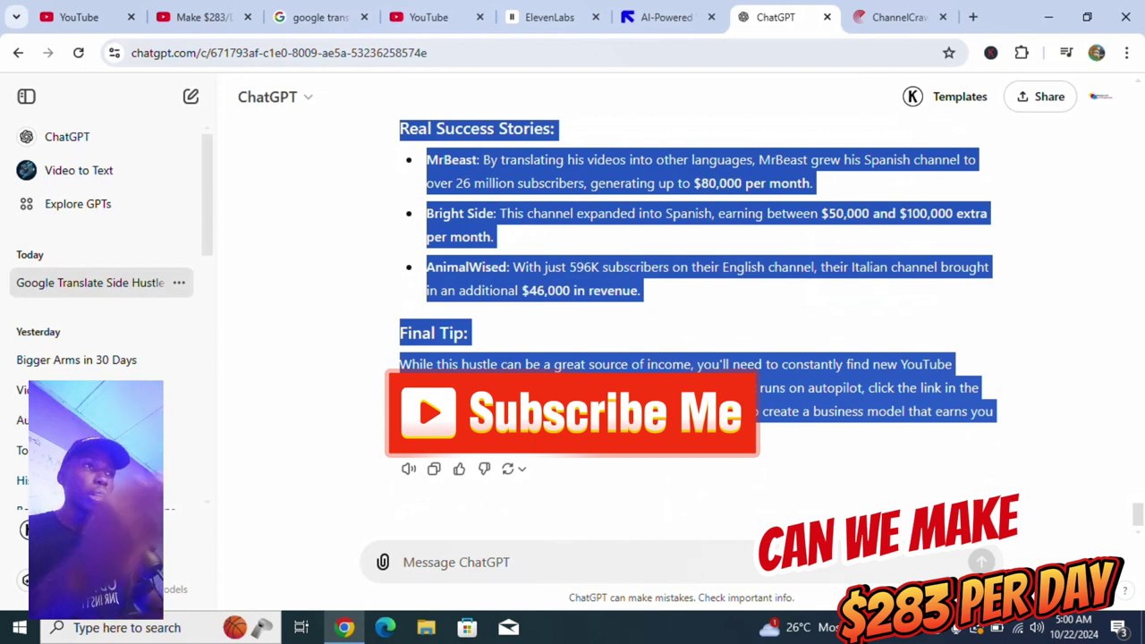
{"action": "right_click", "coordinate": [738, 435]}
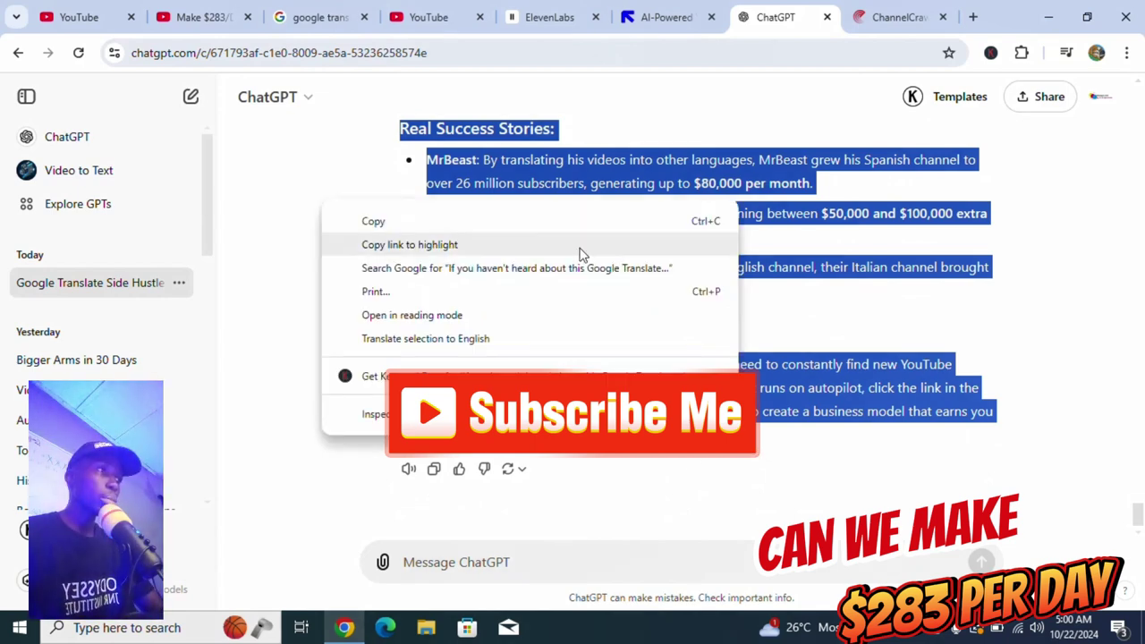
{"action": "left_click", "coordinate": [551, 225]}
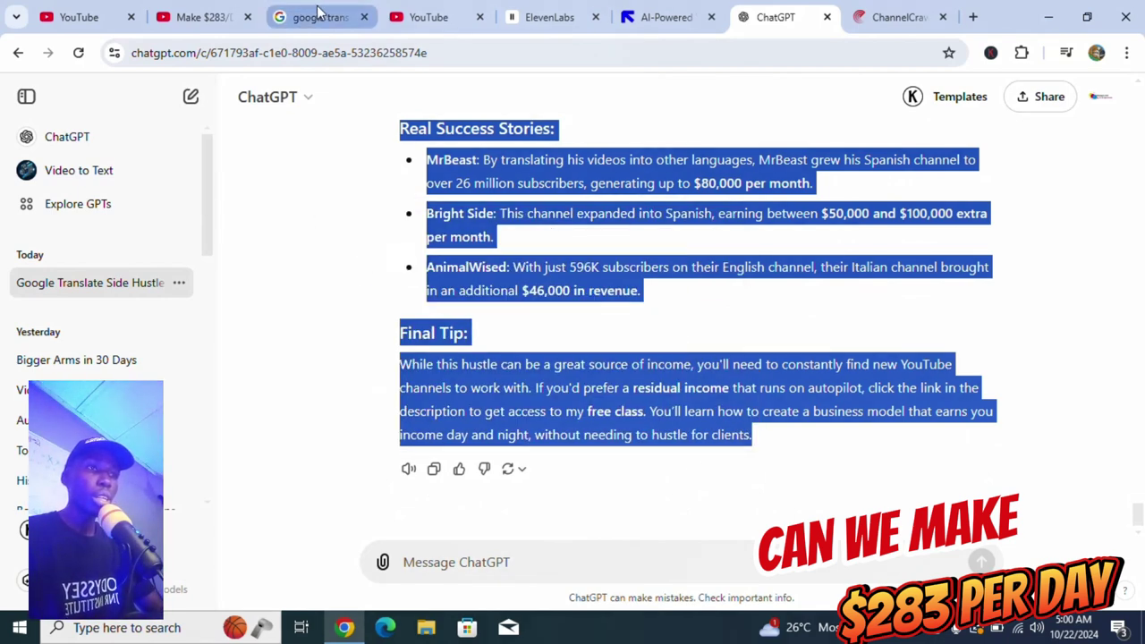
Step: Paste the full script into Google Translate, then delete it for exceeding 3900 characters
{"action": "left_click", "coordinate": [317, 16]}
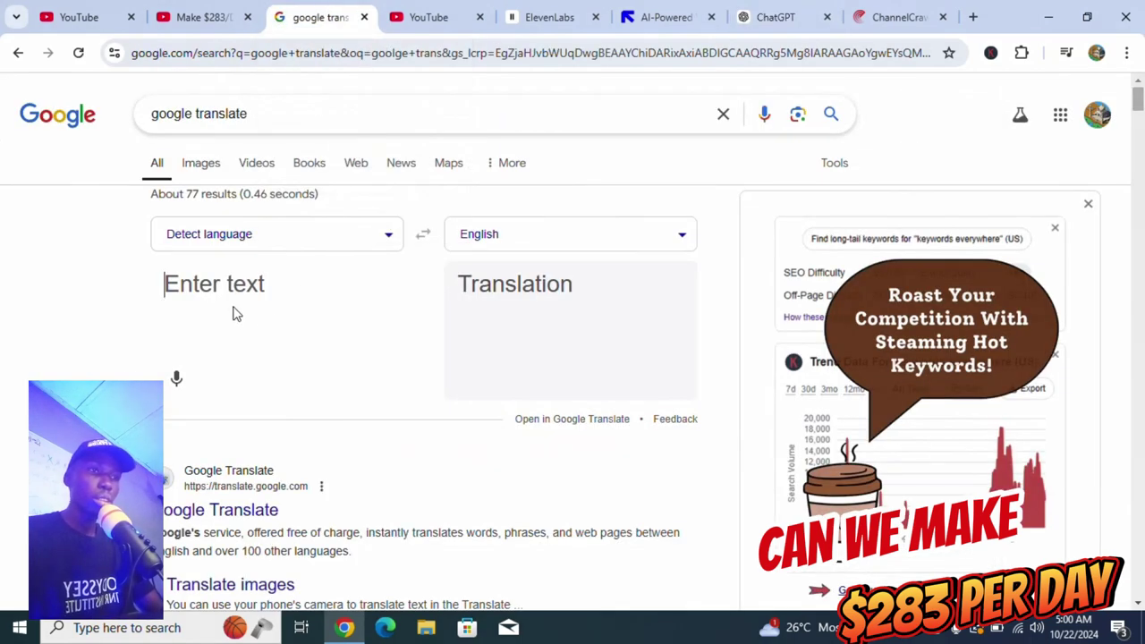
{"action": "key", "text": "ctrl+v"}
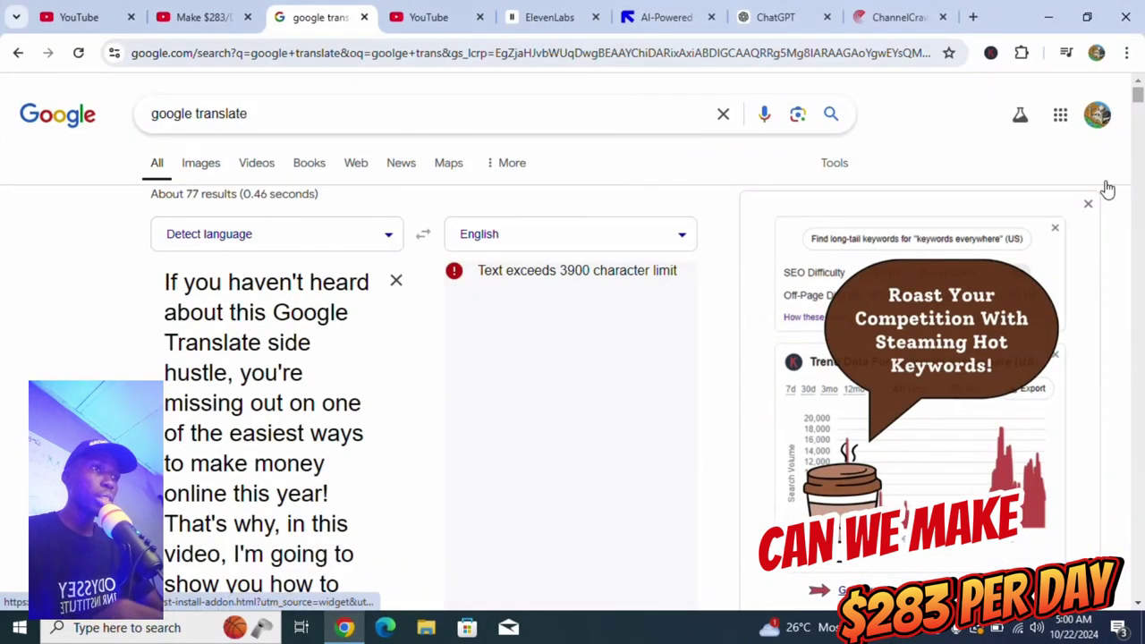
{"action": "left_click_drag", "start_coordinate": [1138, 102], "coordinate": [1137, 237]}
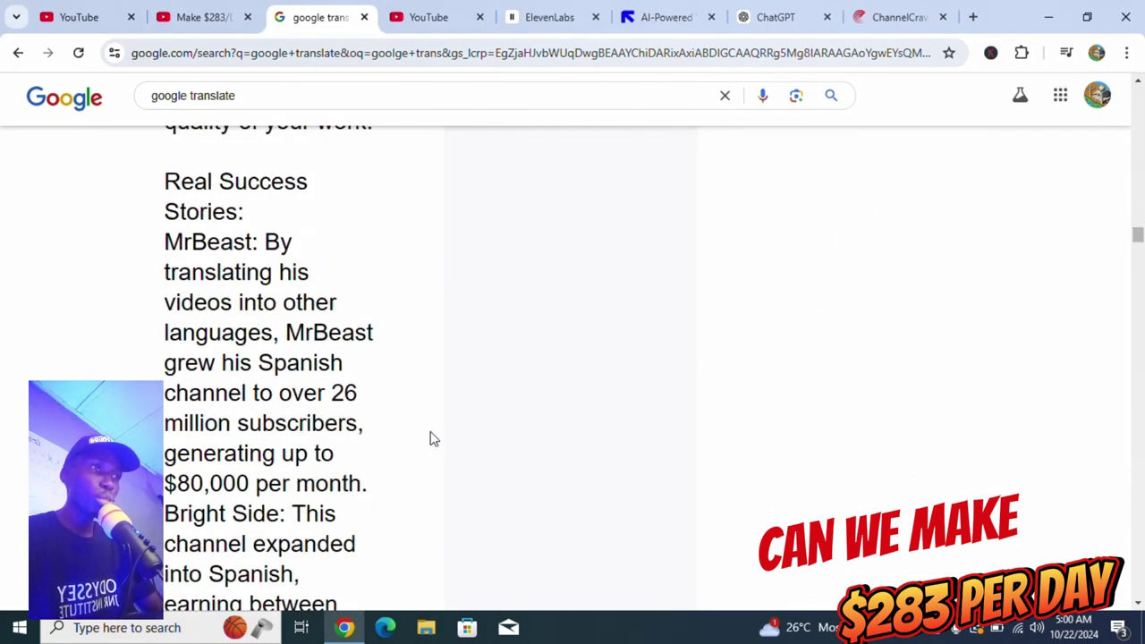
{"action": "key", "text": "ctrl+a"}
{"action": "key", "text": "BackSpace"}
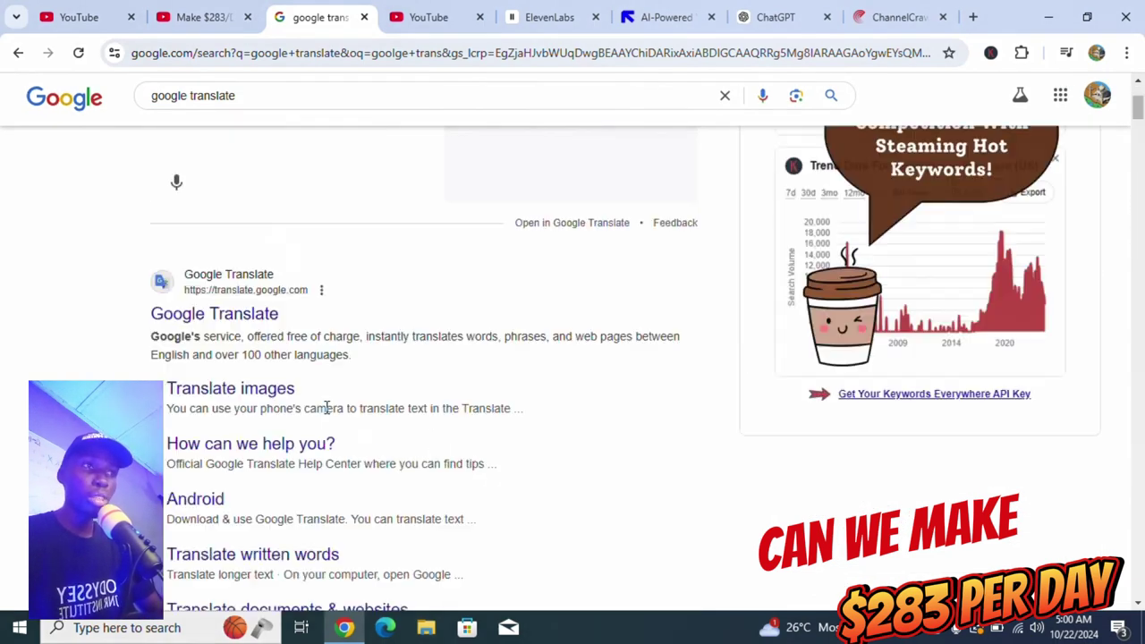
Step: Copy ChatGPT's reply up to 'ready to see why in this video.' and go back to Google Translate
{"action": "left_click", "coordinate": [787, 15]}
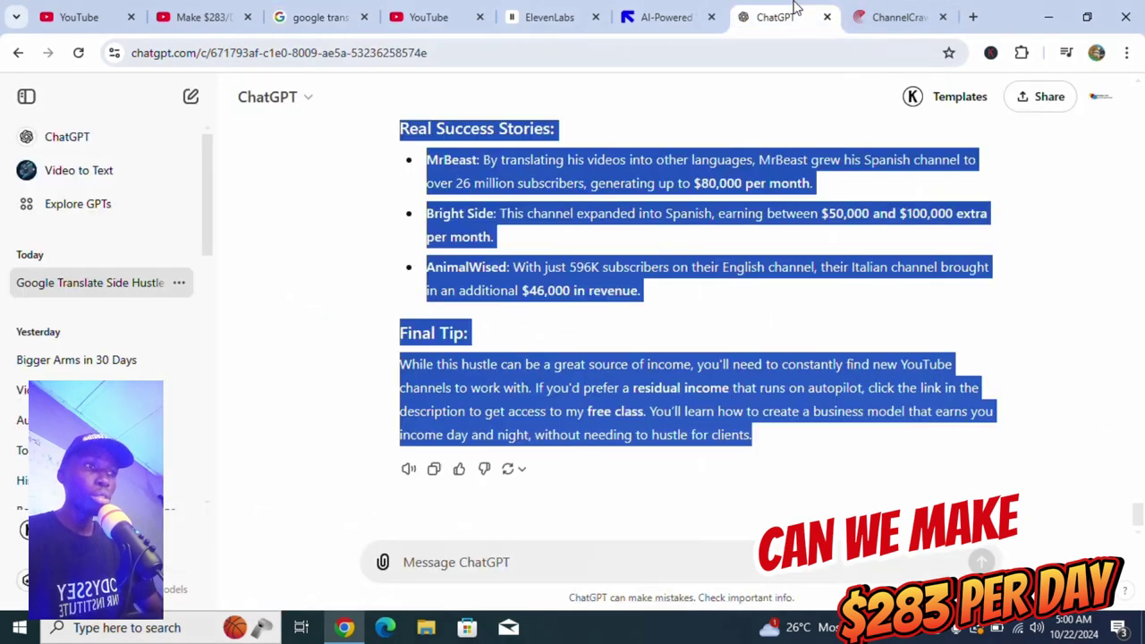
{"action": "left_click_drag", "start_coordinate": [1138, 517], "coordinate": [1139, 456]}
{"action": "left_click", "coordinate": [530, 250]}
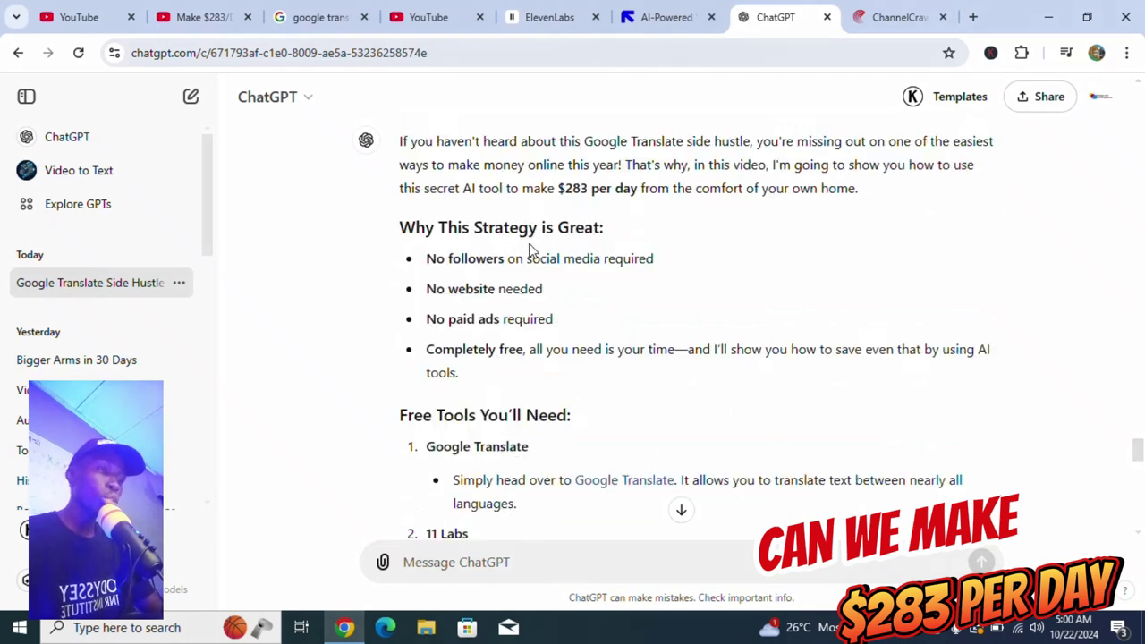
{"action": "left_click_drag", "start_coordinate": [399, 146], "coordinate": [693, 364]}
{"action": "left_click_drag", "start_coordinate": [754, 328], "coordinate": [657, 149]}
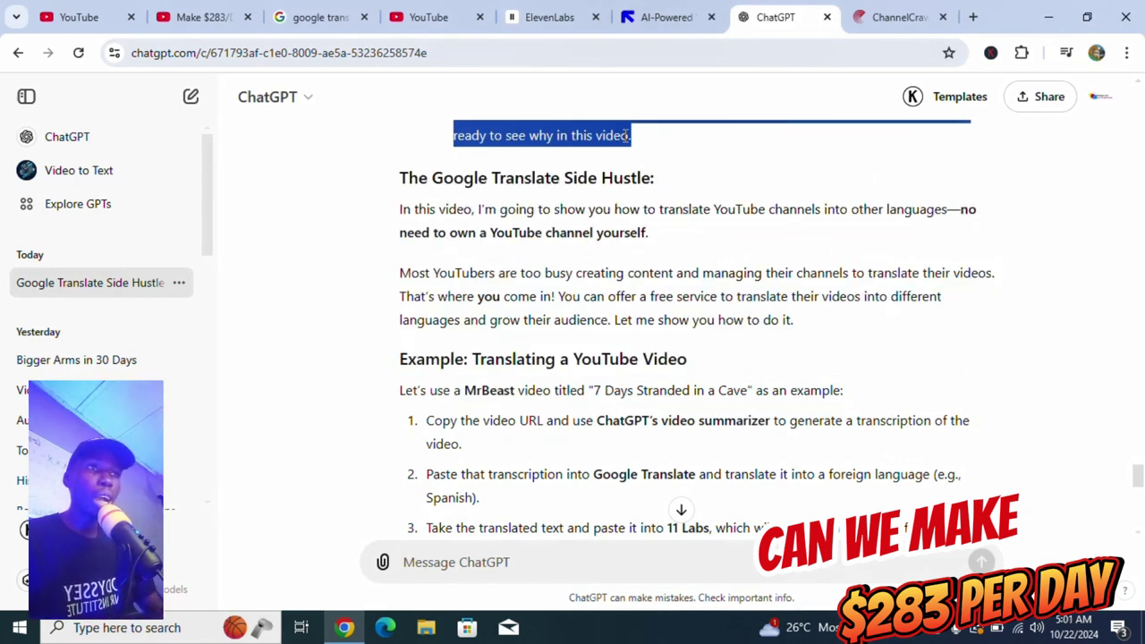
{"action": "right_click", "coordinate": [626, 136]}
{"action": "left_click", "coordinate": [652, 159]}
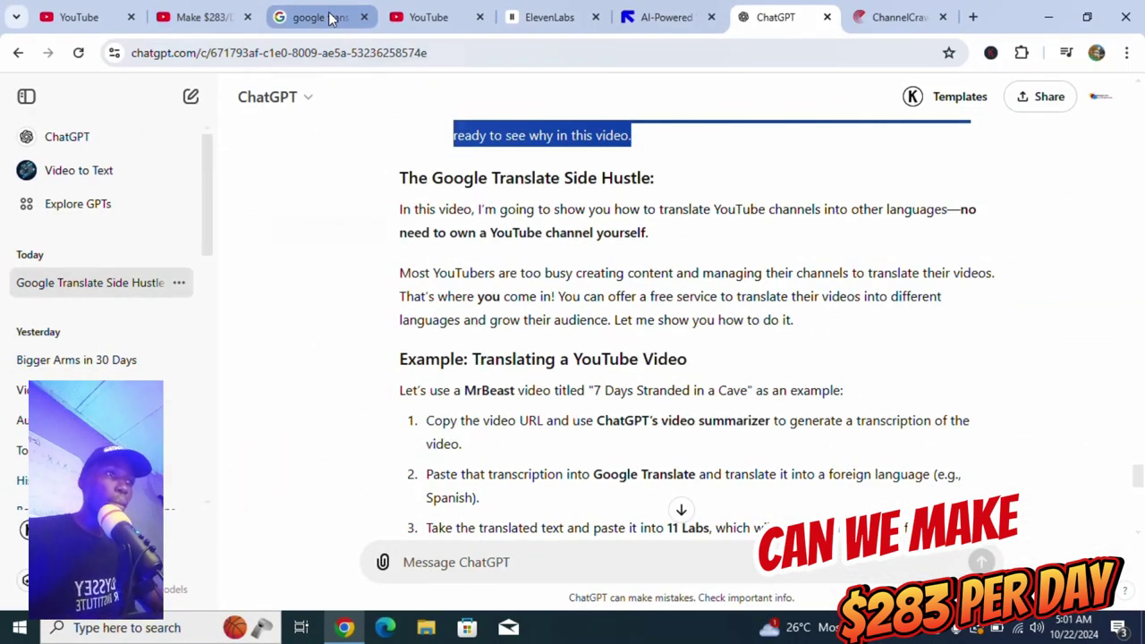
{"action": "left_click", "coordinate": [330, 19]}
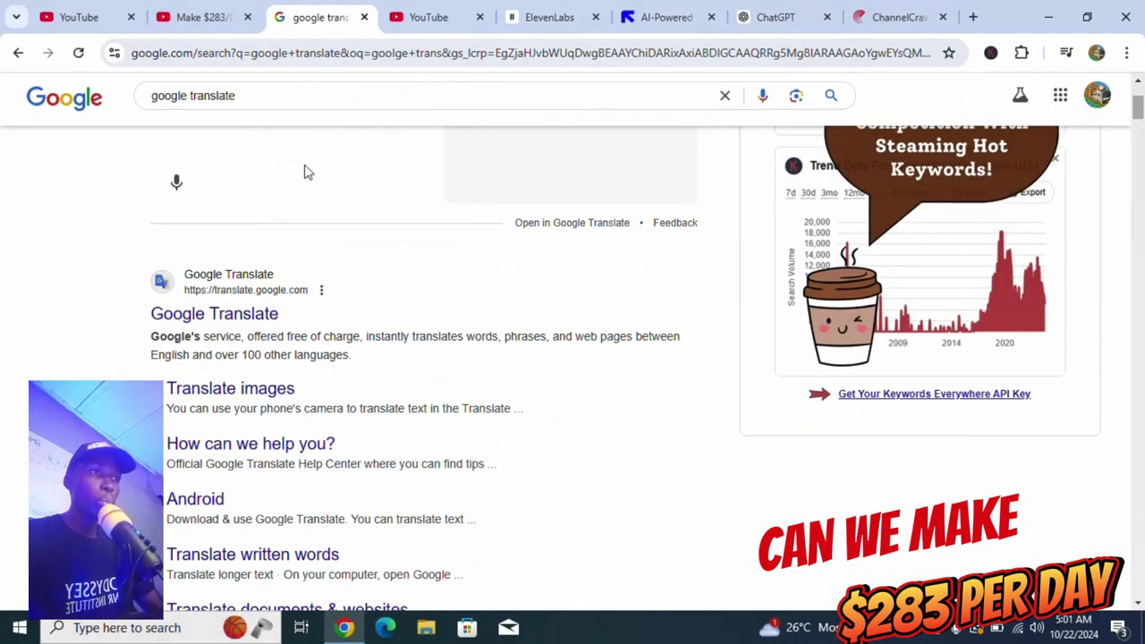
Step: Paste the opening passage into Google Translate and set the target language to Spanish
{"action": "scroll", "coordinate": [1136, 105], "scroll_direction": "up", "scroll_amount": 3}
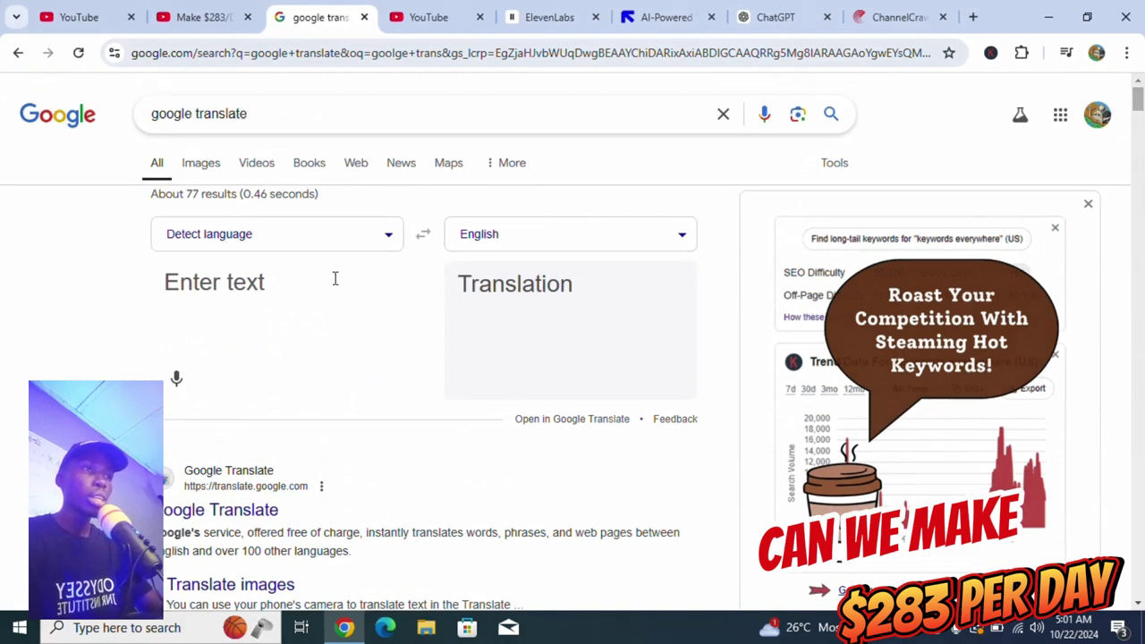
{"action": "key", "text": "ctrl+v"}
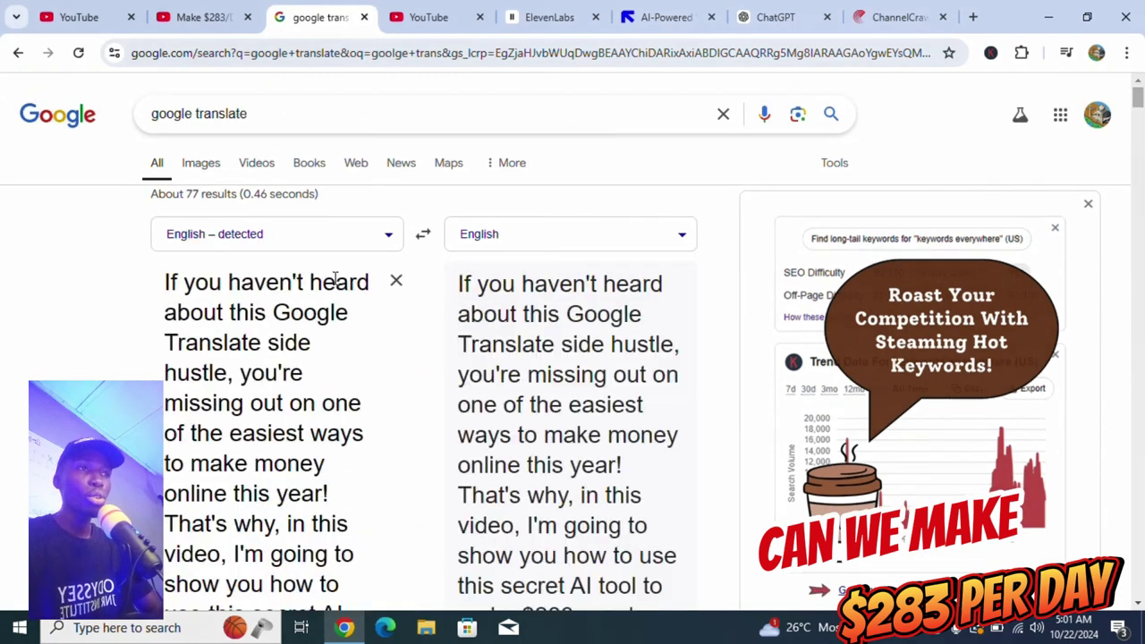
{"action": "left_click", "coordinate": [672, 237]}
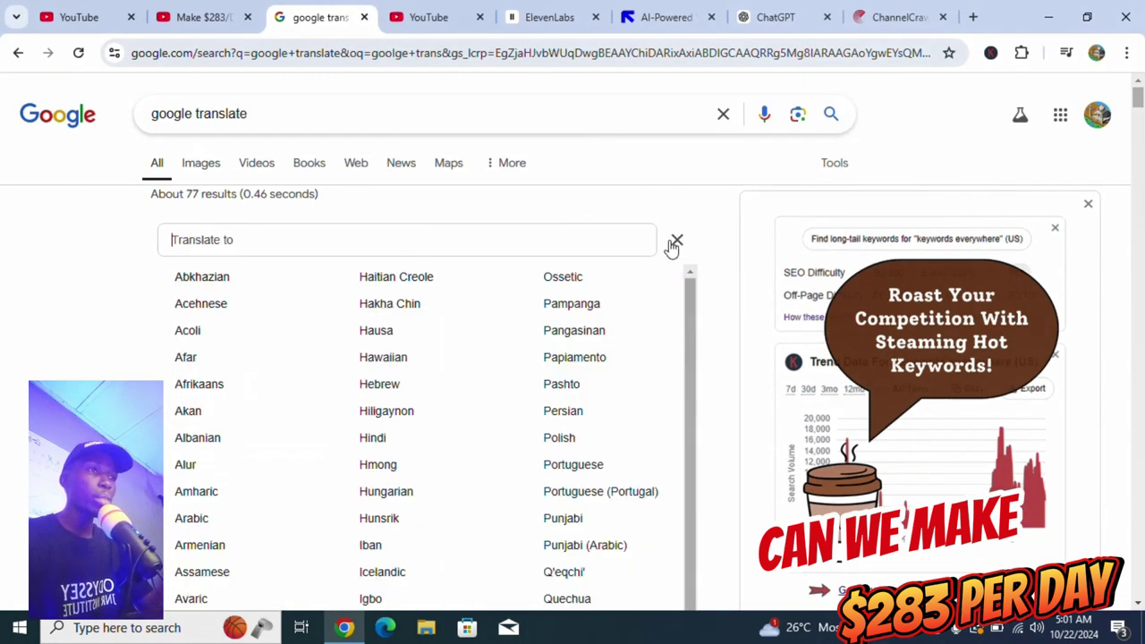
{"action": "left_click", "coordinate": [547, 250]}
{"action": "type", "text": "span"}
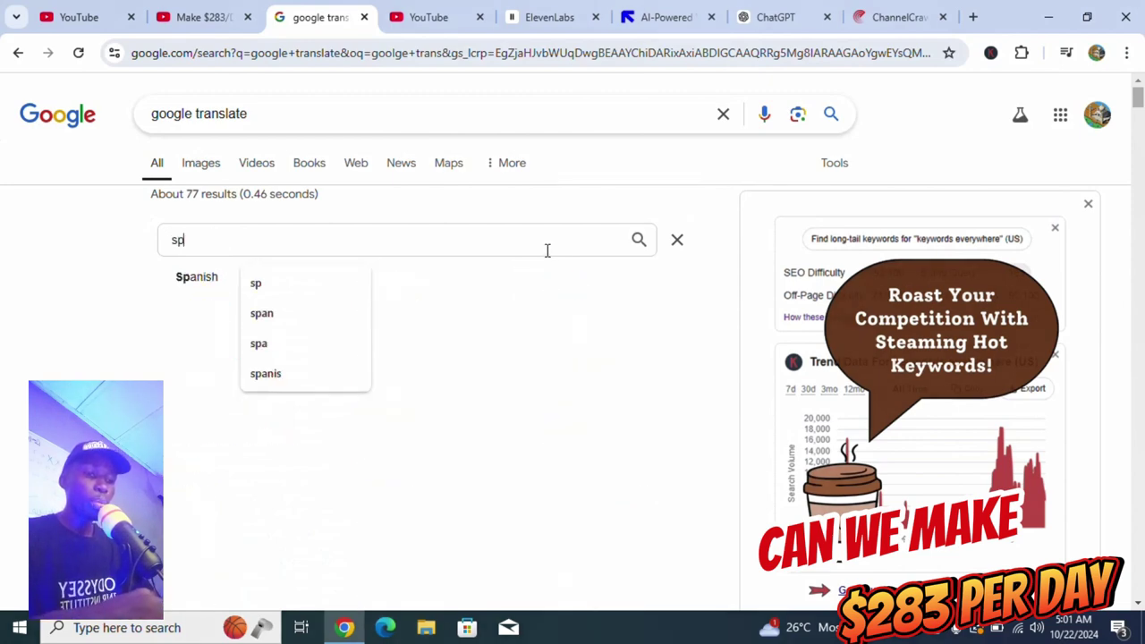
{"action": "left_click", "coordinate": [187, 278]}
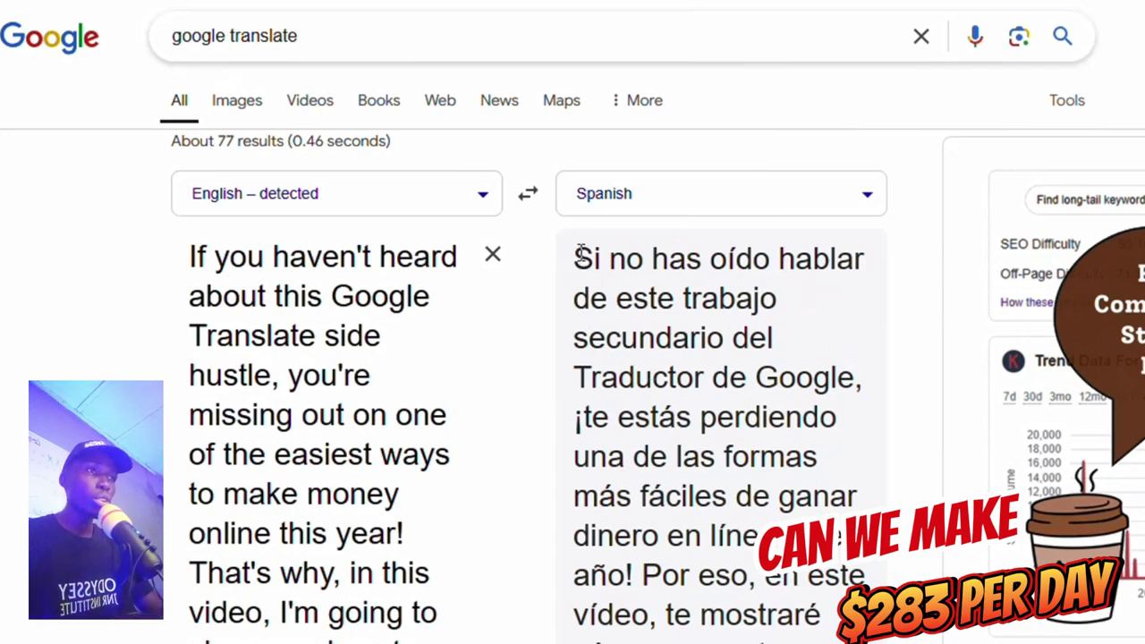
Step: Copy the Spanish translation and move to the ElevenLabs pricing page
{"action": "left_click_drag", "start_coordinate": [581, 256], "coordinate": [772, 576]}
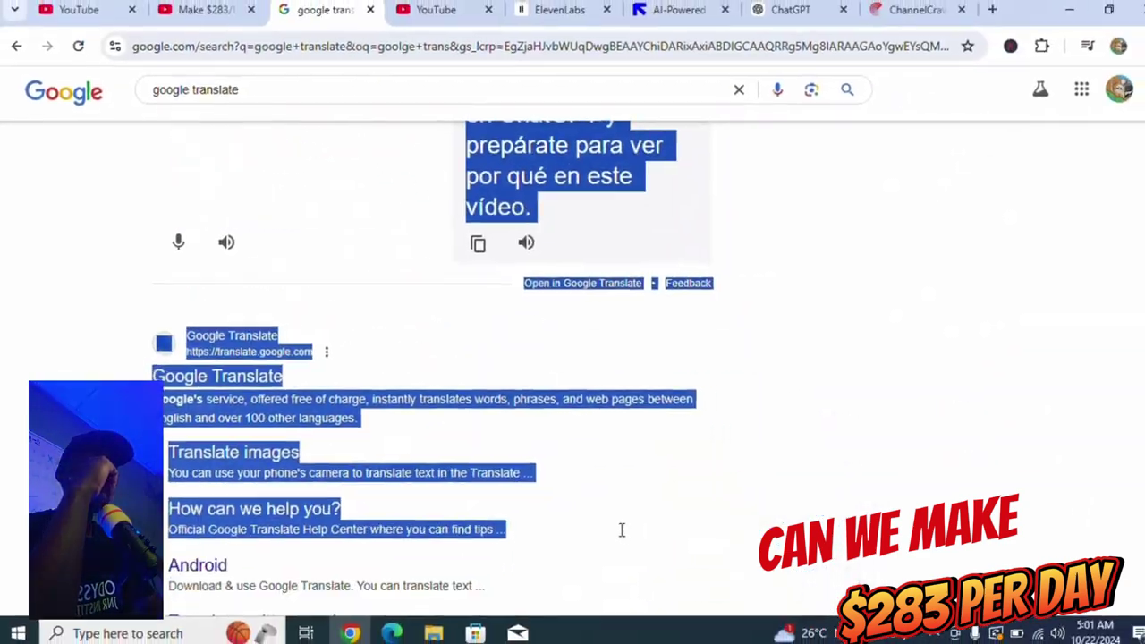
{"action": "left_click_drag", "start_coordinate": [621, 529], "coordinate": [603, 226]}
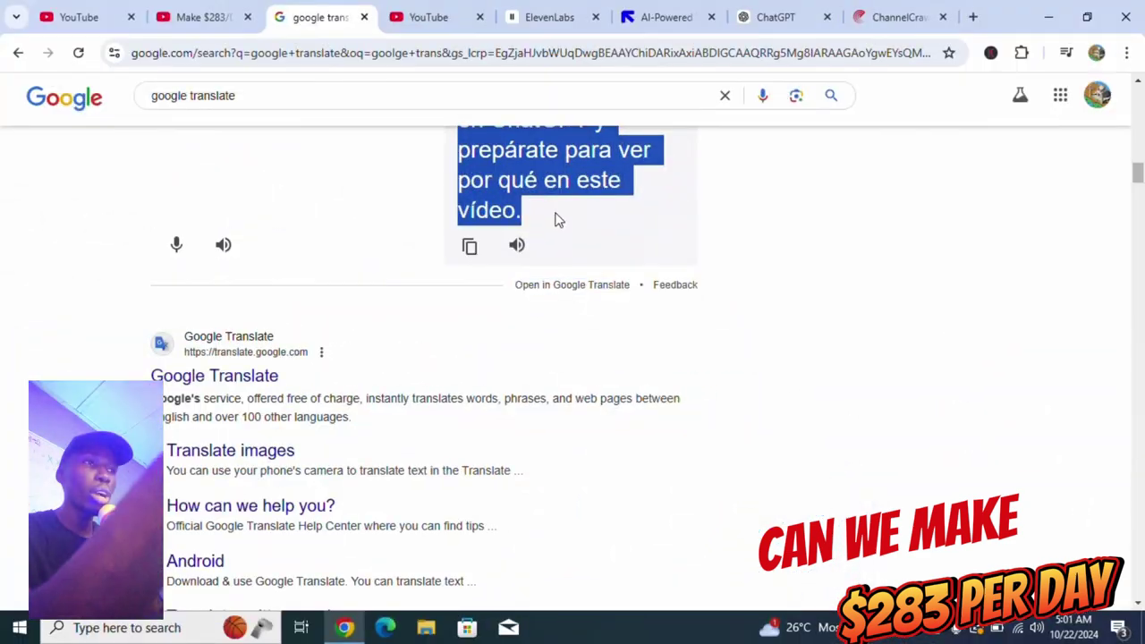
{"action": "left_click", "coordinate": [470, 250]}
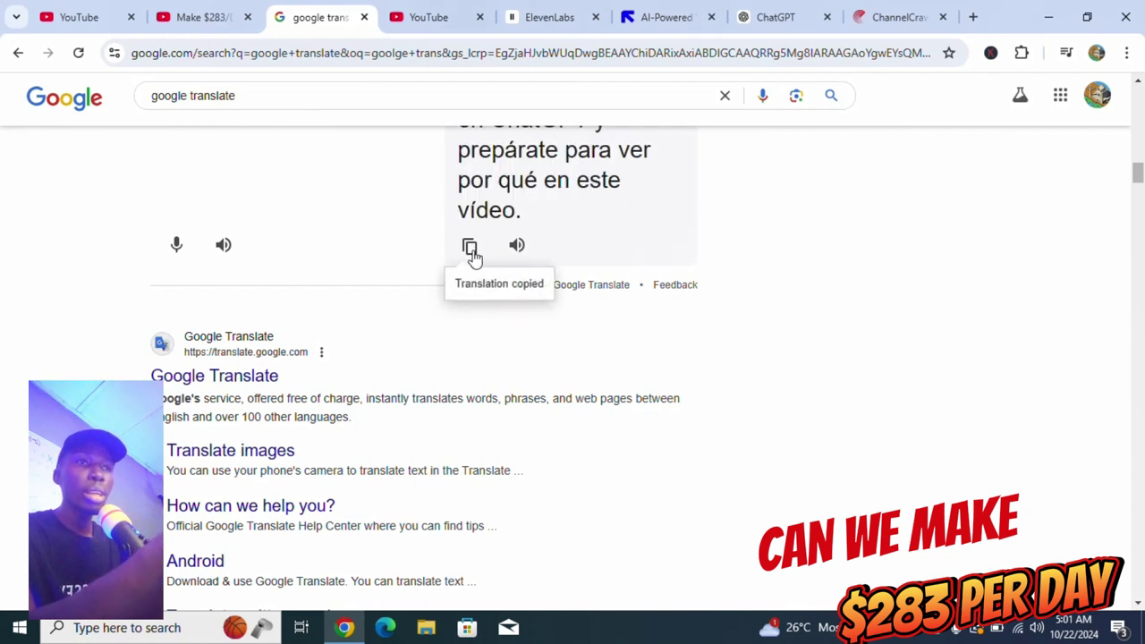
{"action": "left_click", "coordinate": [547, 20]}
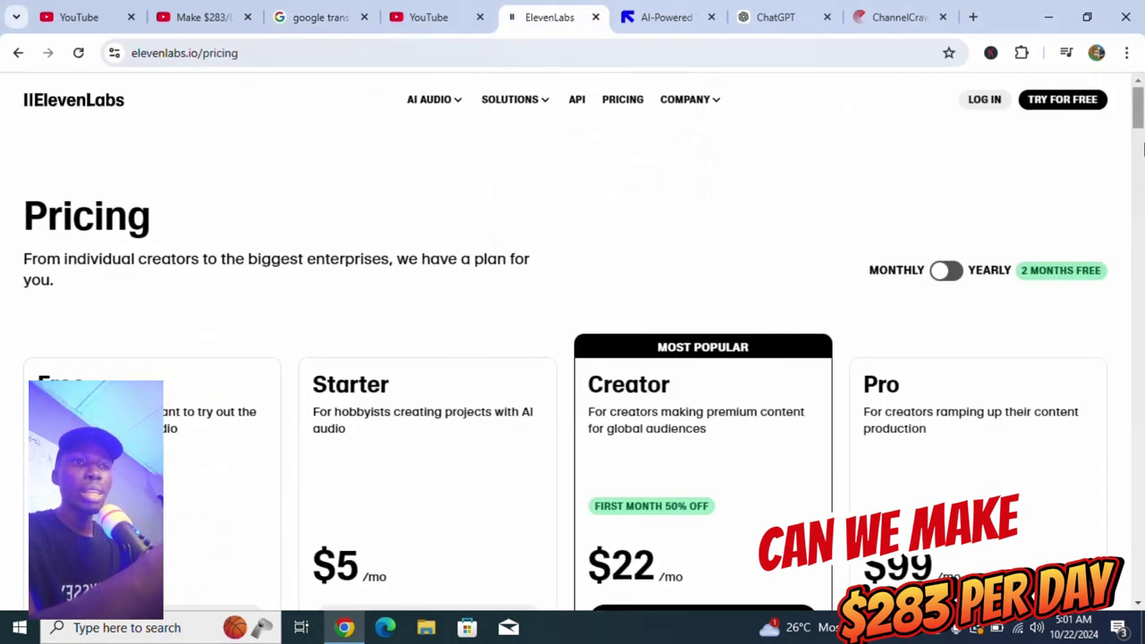
{"action": "left_click_drag", "start_coordinate": [1138, 114], "coordinate": [1140, 132]}
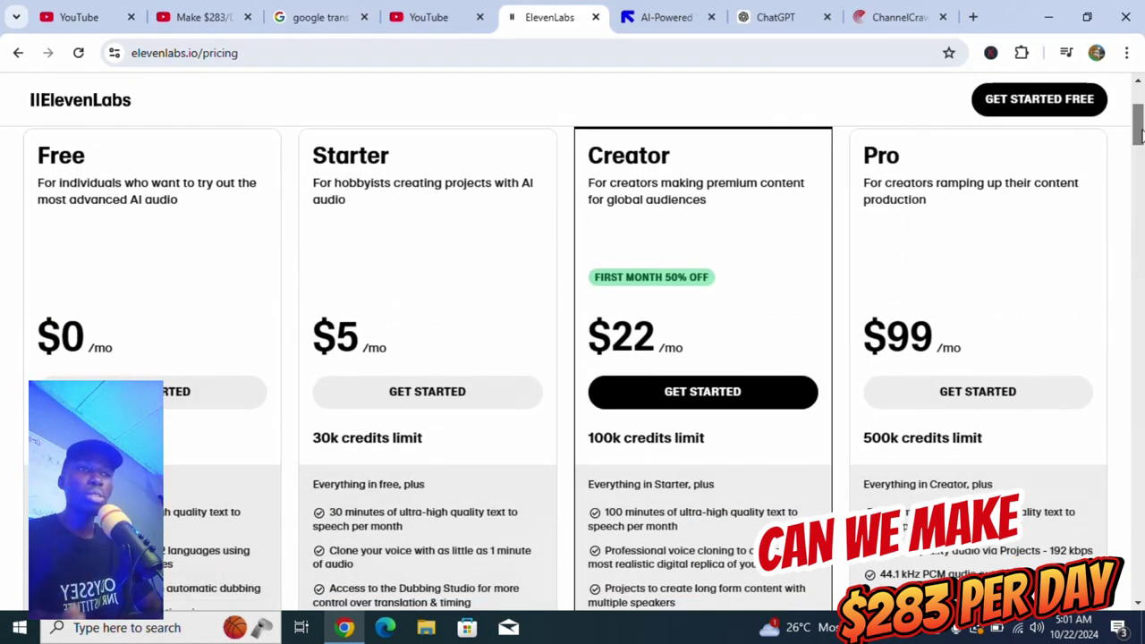
{"action": "mouse_move", "coordinate": [1139, 132]}
{"action": "left_mouse_down"}
{"action": "mouse_move", "coordinate": [1140, 150]}
{"action": "mouse_move", "coordinate": [1138, 129]}
{"action": "left_mouse_up"}
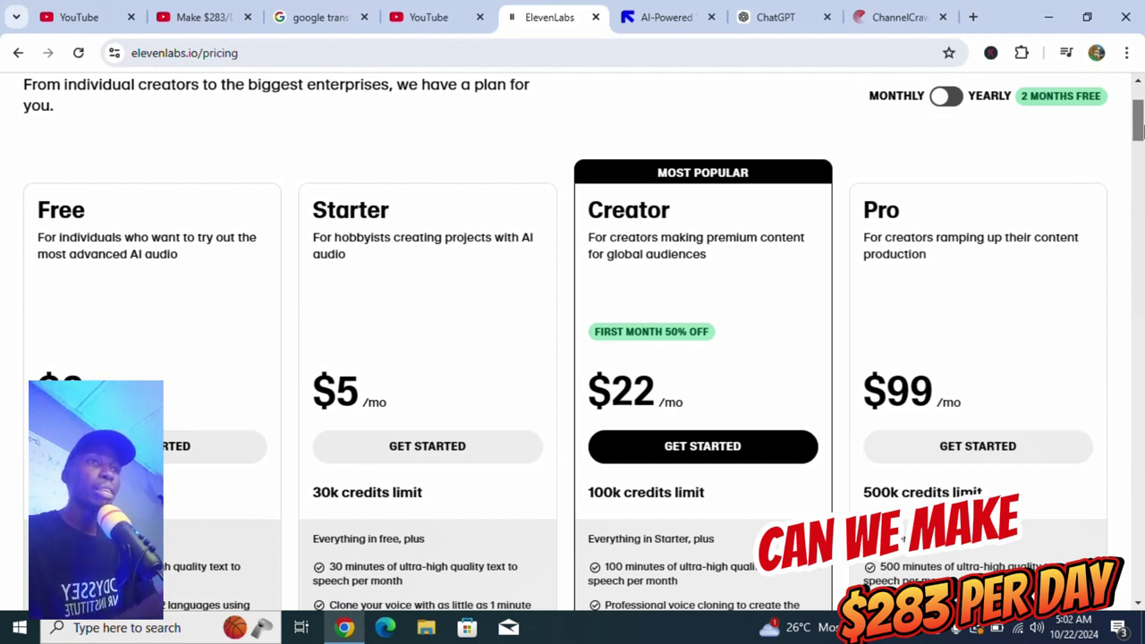
{"action": "left_click_drag", "start_coordinate": [1137, 130], "coordinate": [1140, 105]}
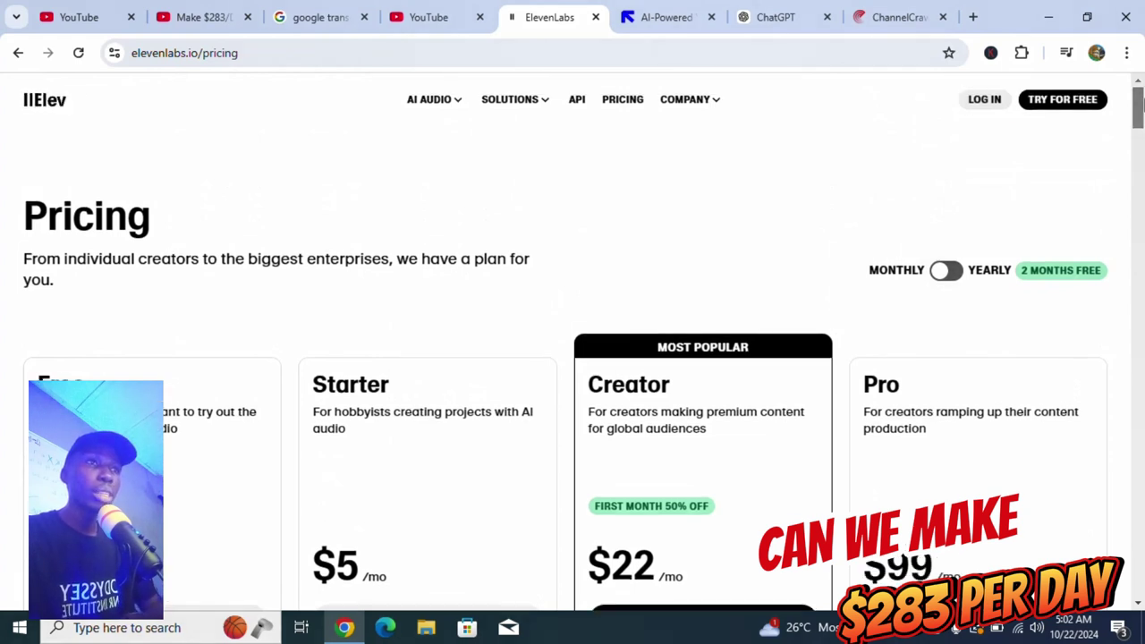